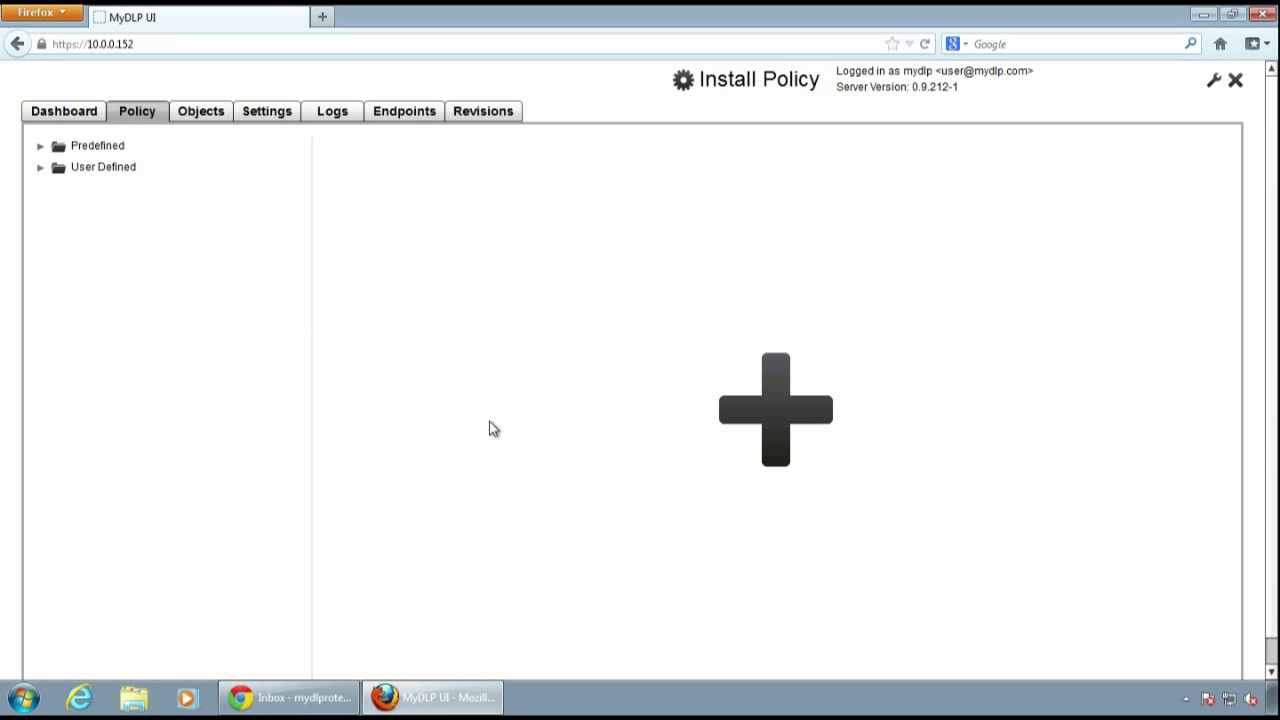
# From the Policy tab's plus icon, start a new rule of type Web Rule
pyautogui.click(794, 420)
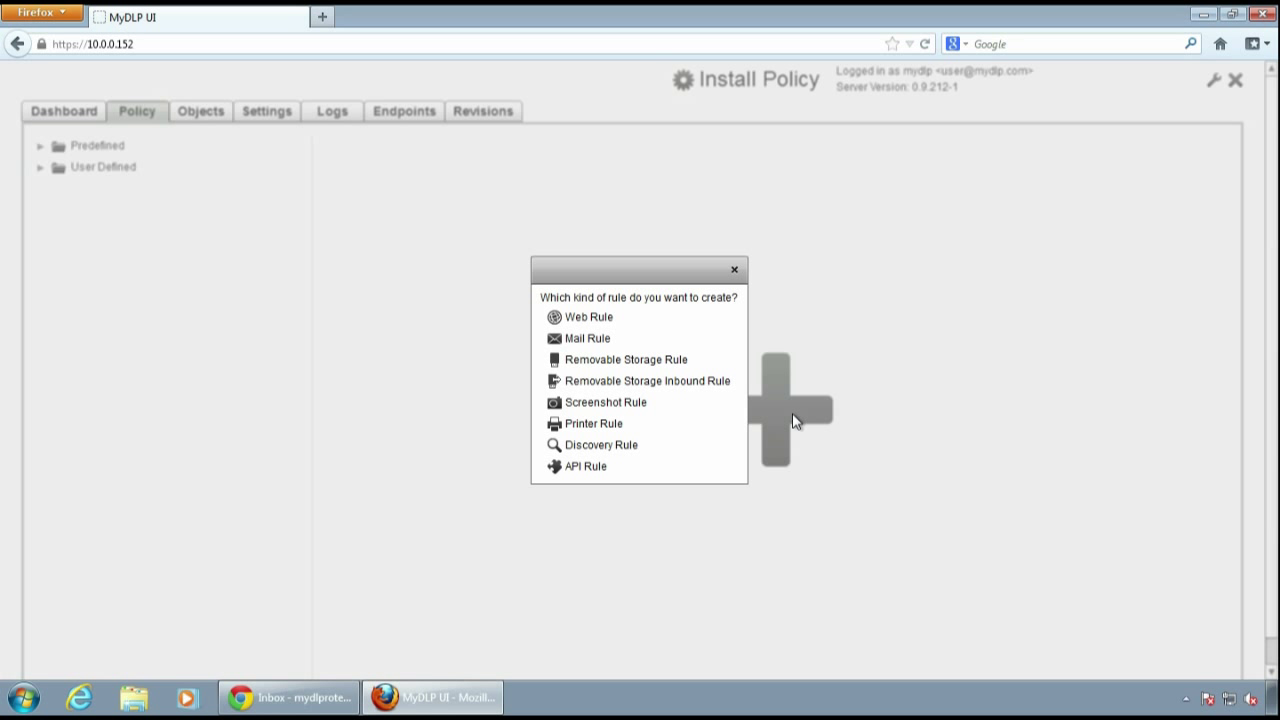
pyautogui.click(603, 318)
# Name the rule 'web rule', add an Email notification to admin, describe it 'HTTP HTTPS', and save
pyautogui.click(630, 207)
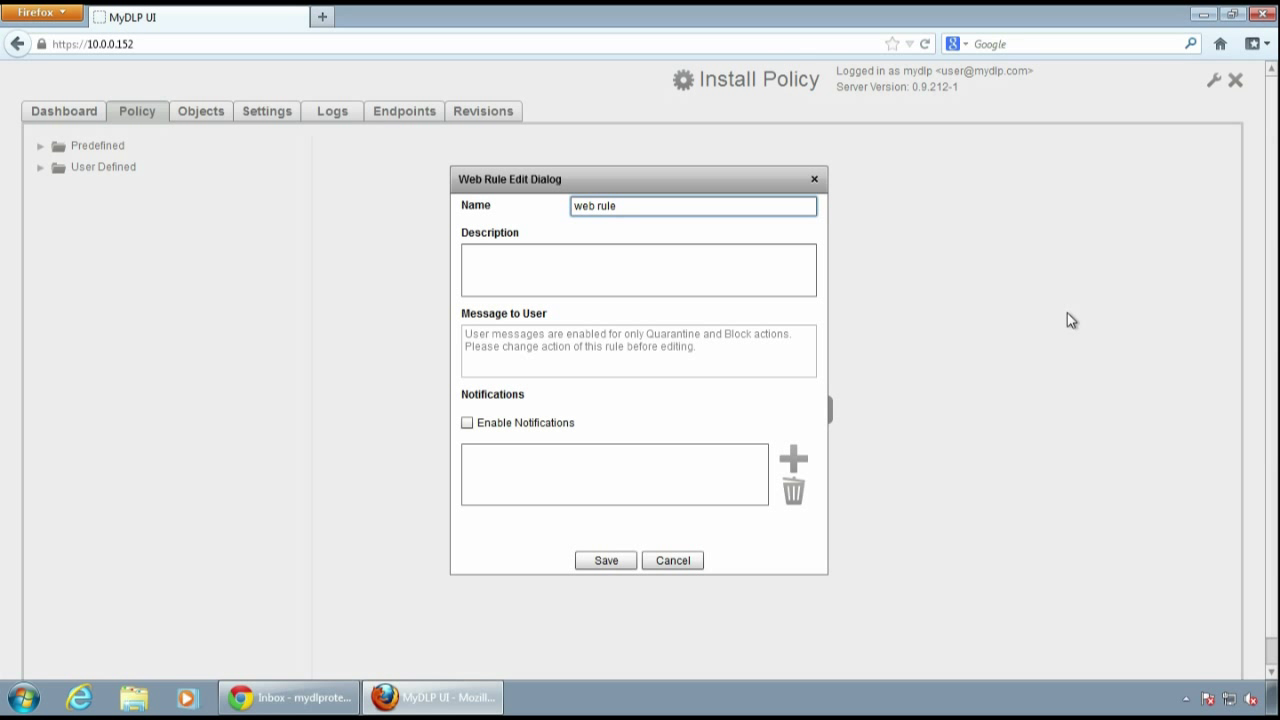
pyautogui.click(467, 423)
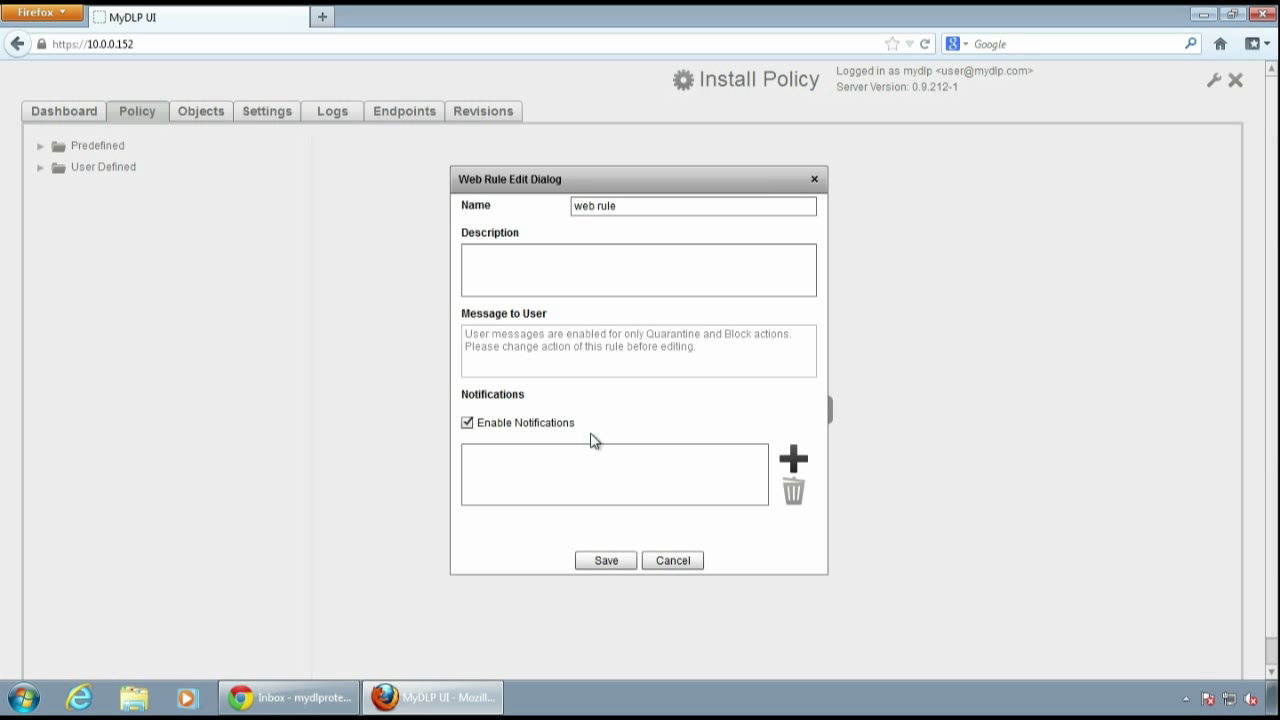
pyautogui.click(791, 457)
pyautogui.click(689, 369)
pyautogui.click(674, 387)
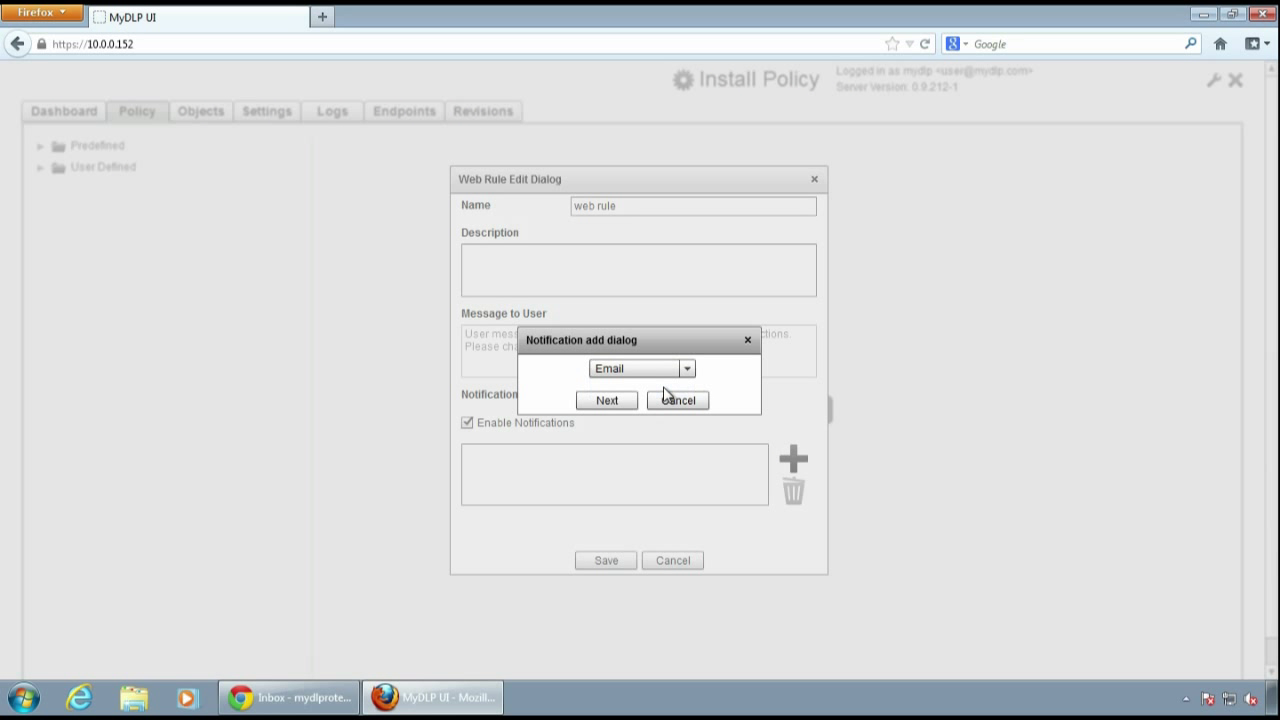
pyautogui.click(607, 400)
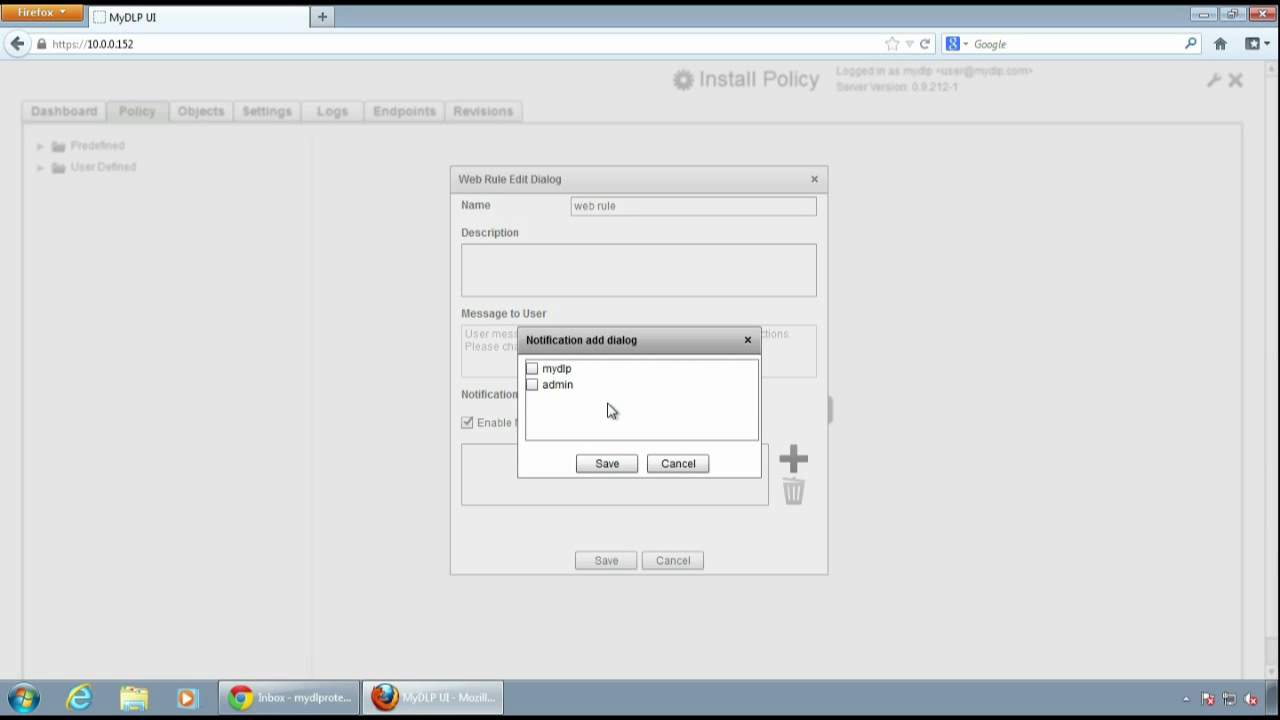
pyautogui.click(532, 385)
pyautogui.click(607, 463)
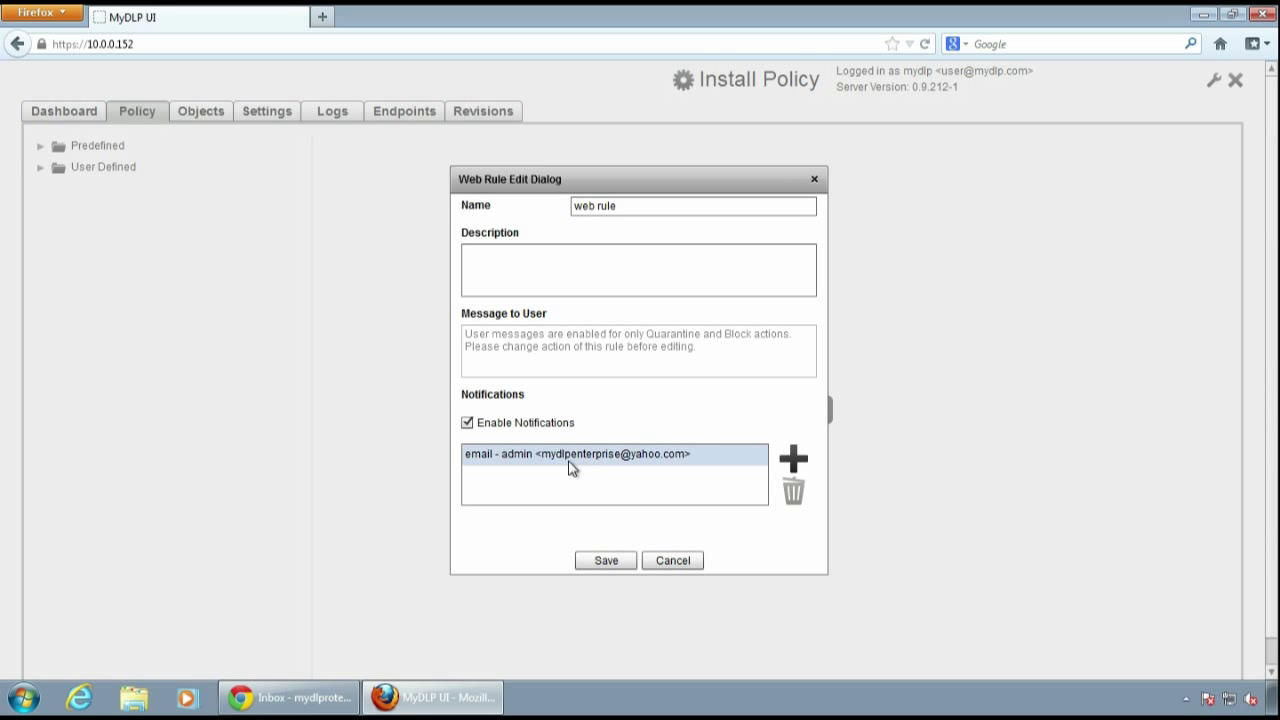
pyautogui.click(579, 277)
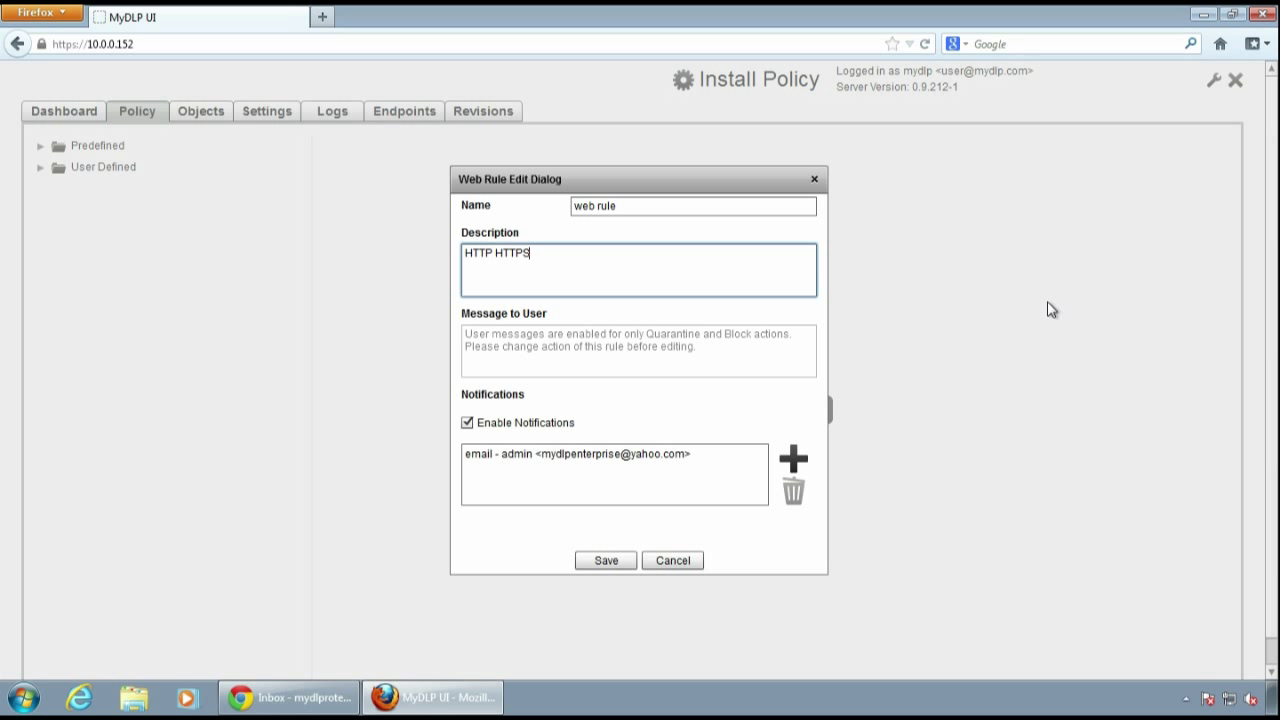
pyautogui.click(606, 559)
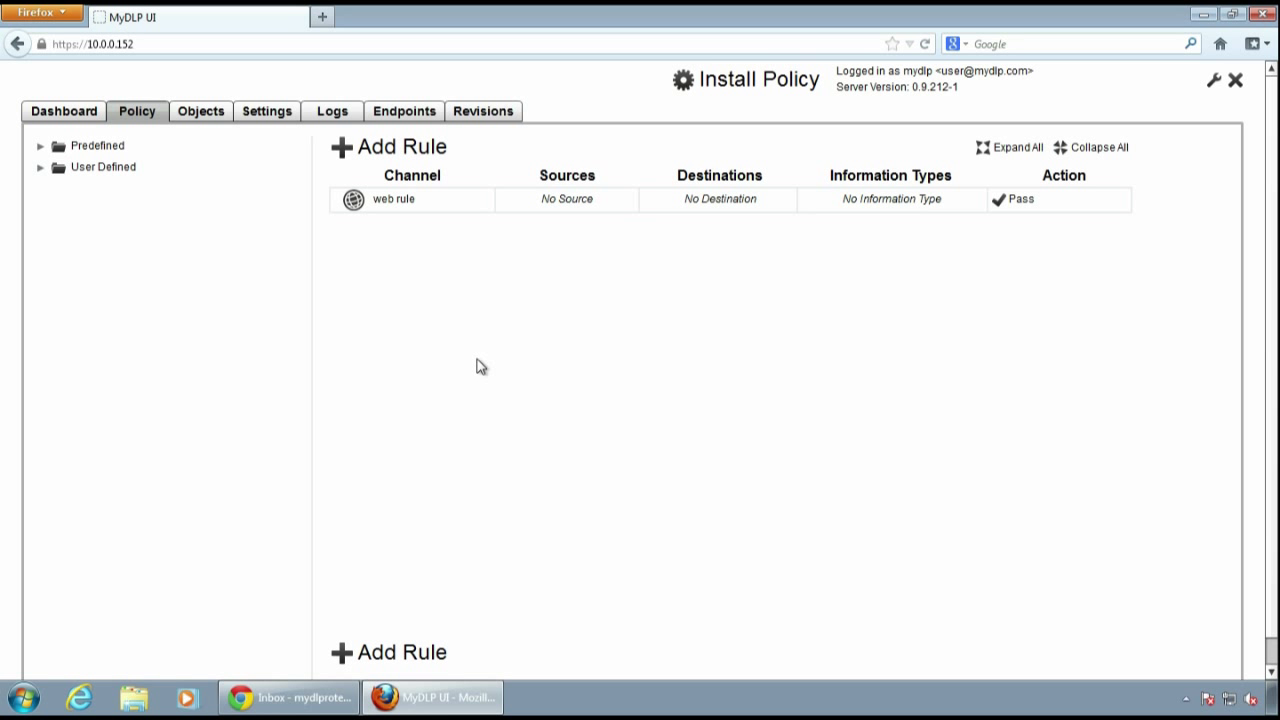
# Add the predefined All Sources object as the web rule's source
pyautogui.click(385, 214)
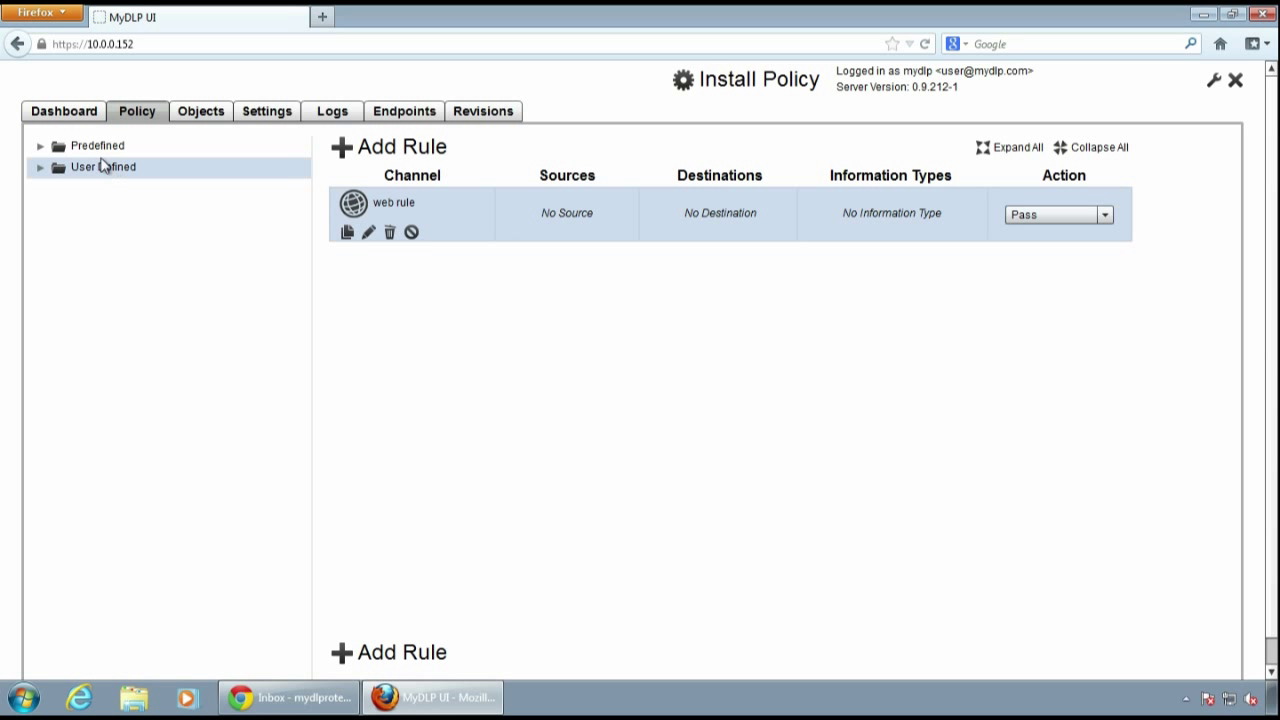
pyautogui.click(40, 146)
pyautogui.click(55, 167)
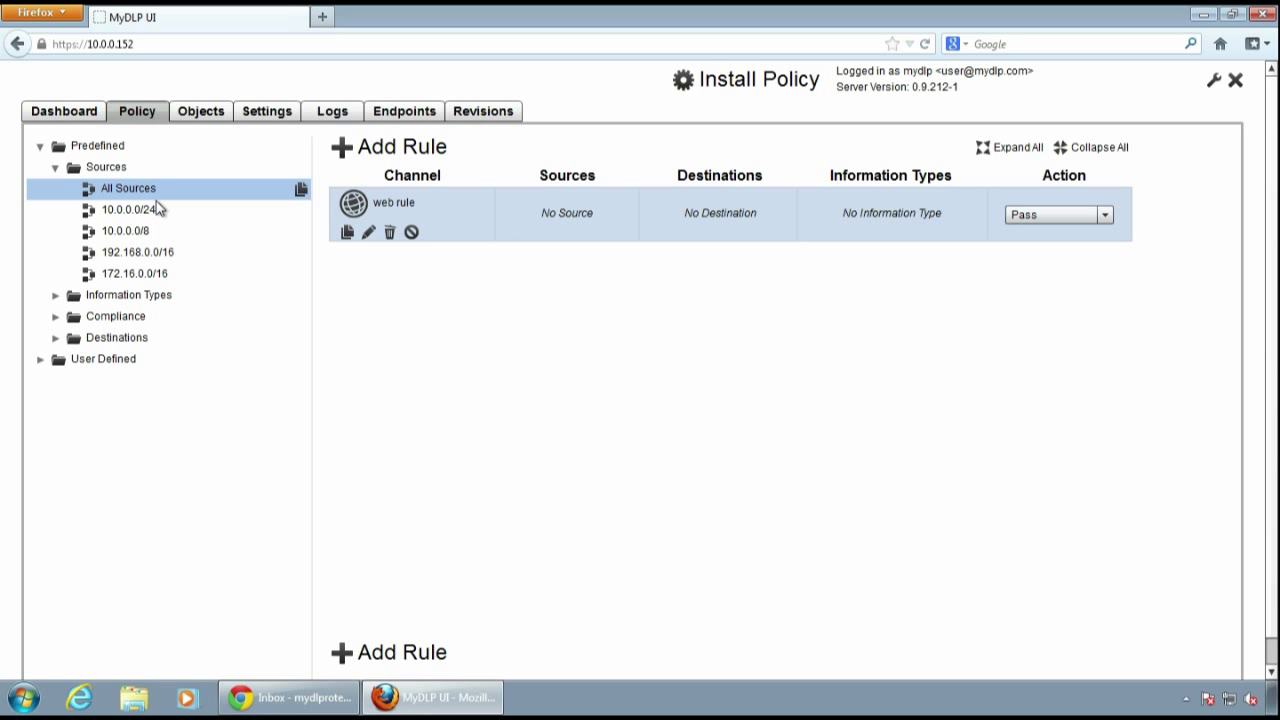
pyautogui.moveTo(150, 192); pyautogui.dragTo(496, 215)
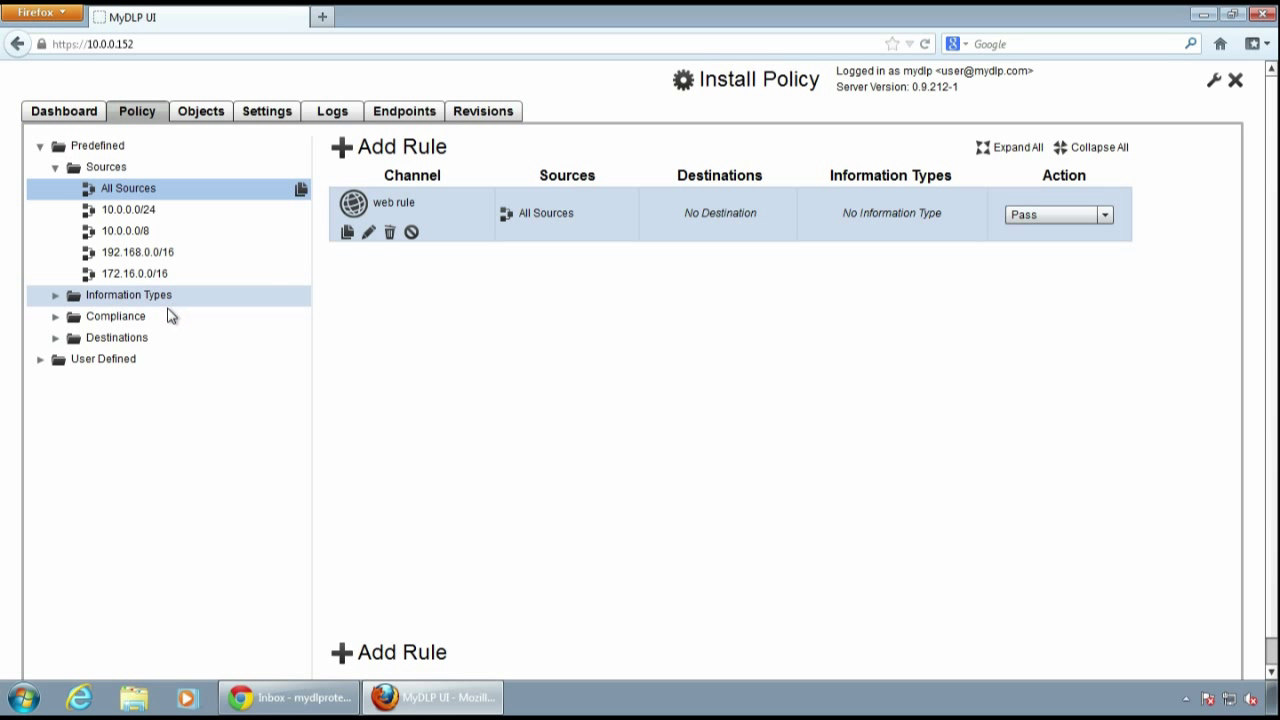
# Set the predefined All Domains object as the rule's destination
pyautogui.doubleClick(152, 341)
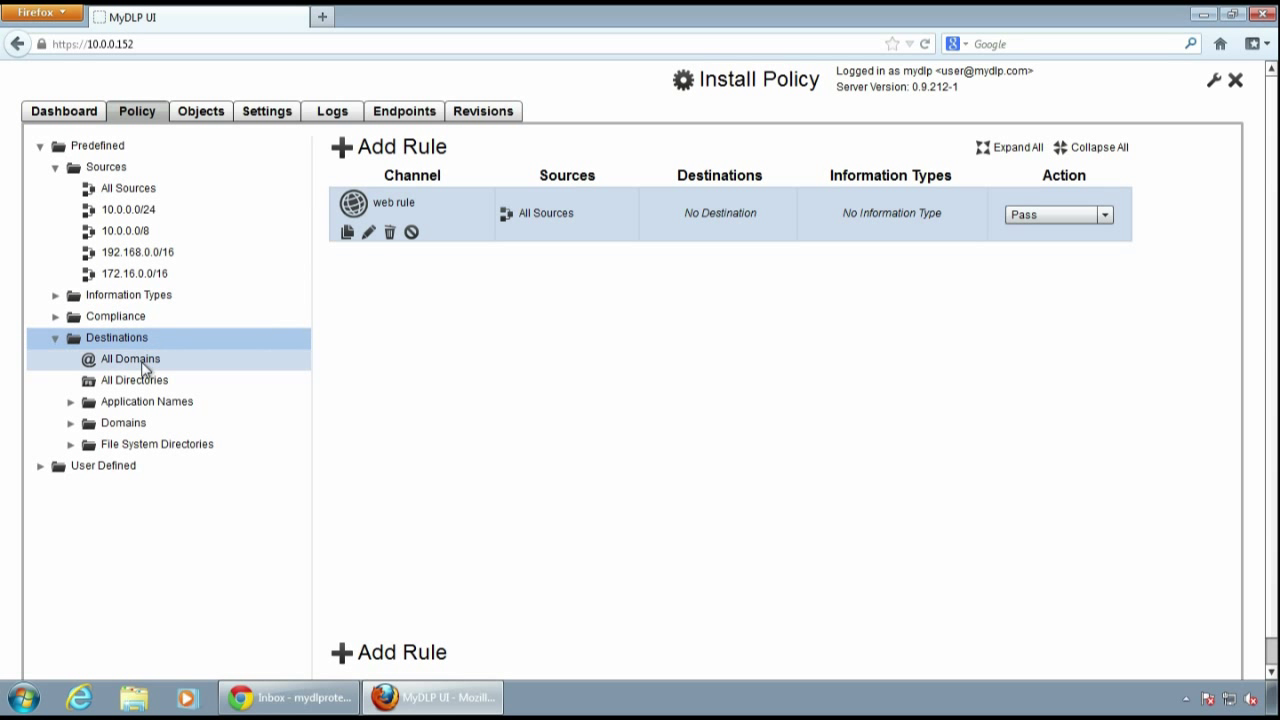
pyautogui.click(134, 362)
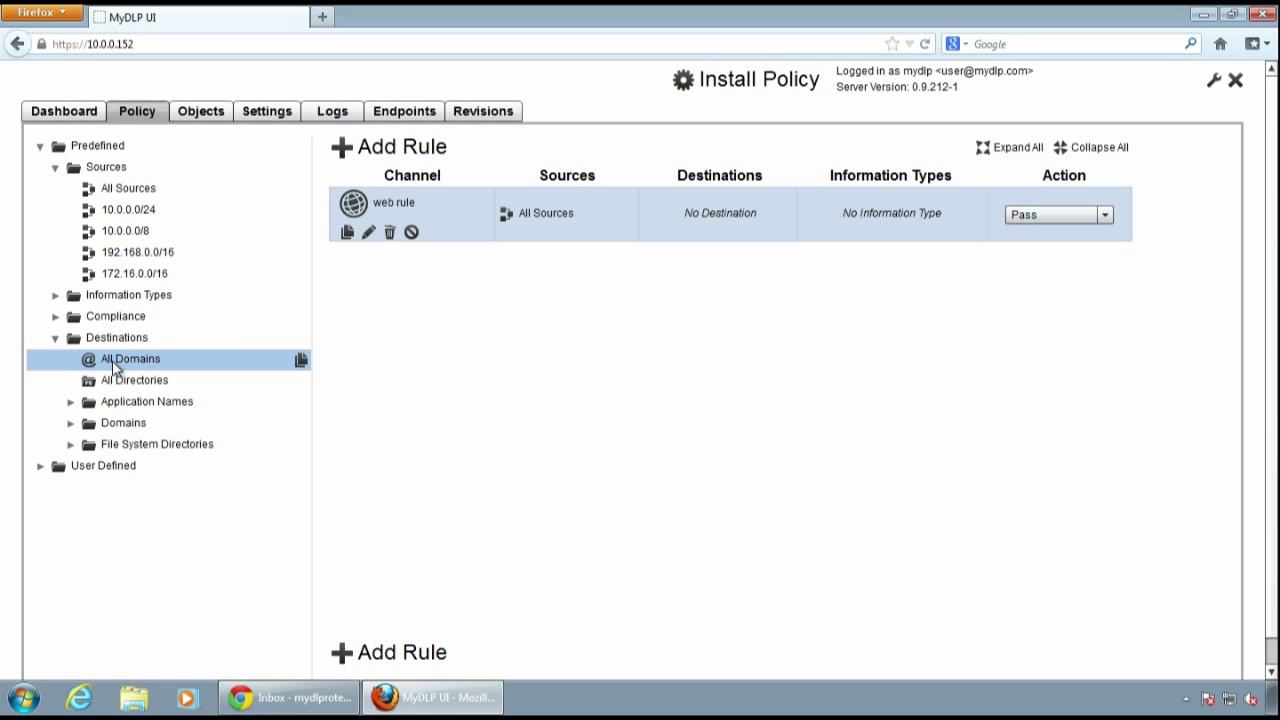
pyautogui.moveTo(113, 367); pyautogui.dragTo(712, 214)
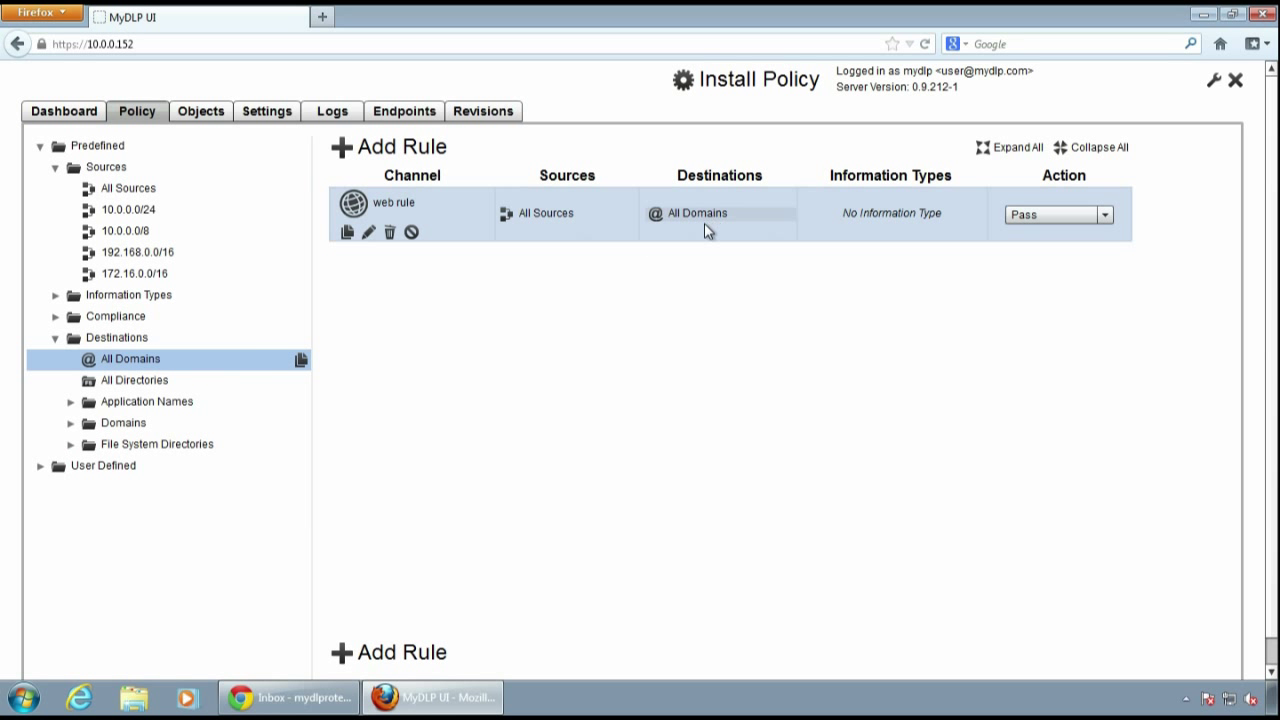
# Add Credit Card Numbers as the rule's information type
pyautogui.doubleClick(154, 304)
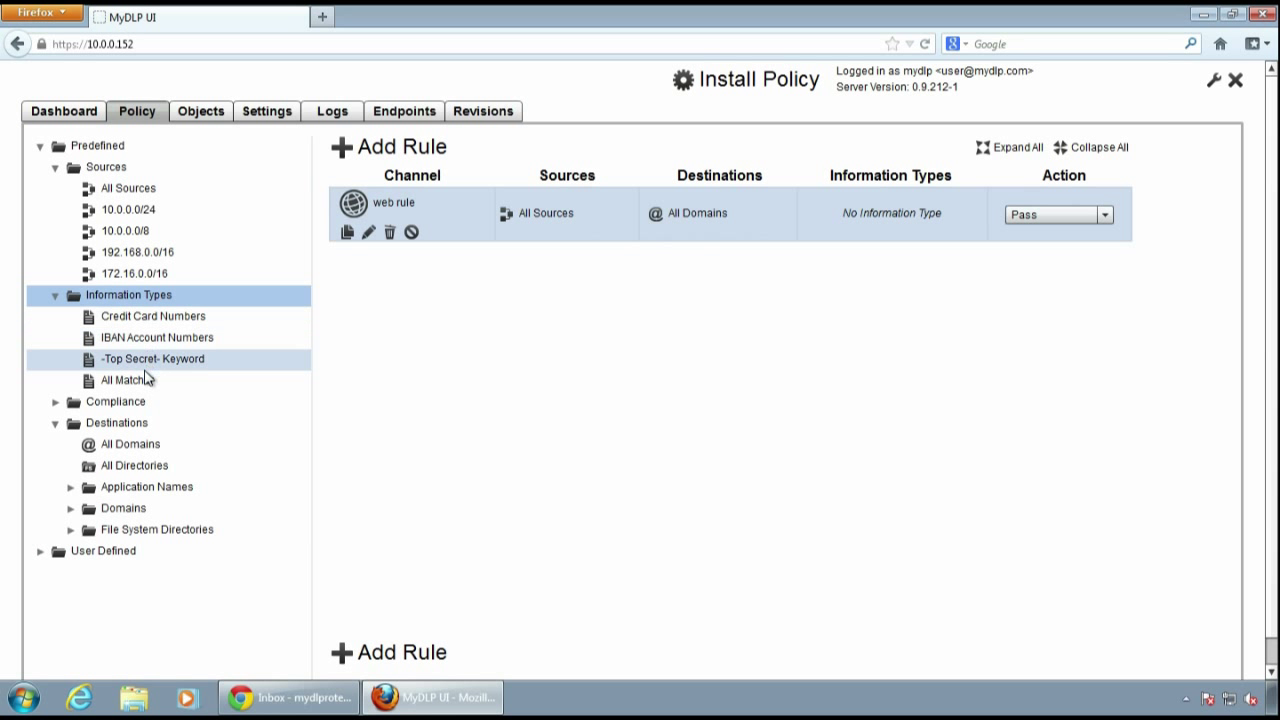
pyautogui.click(147, 324)
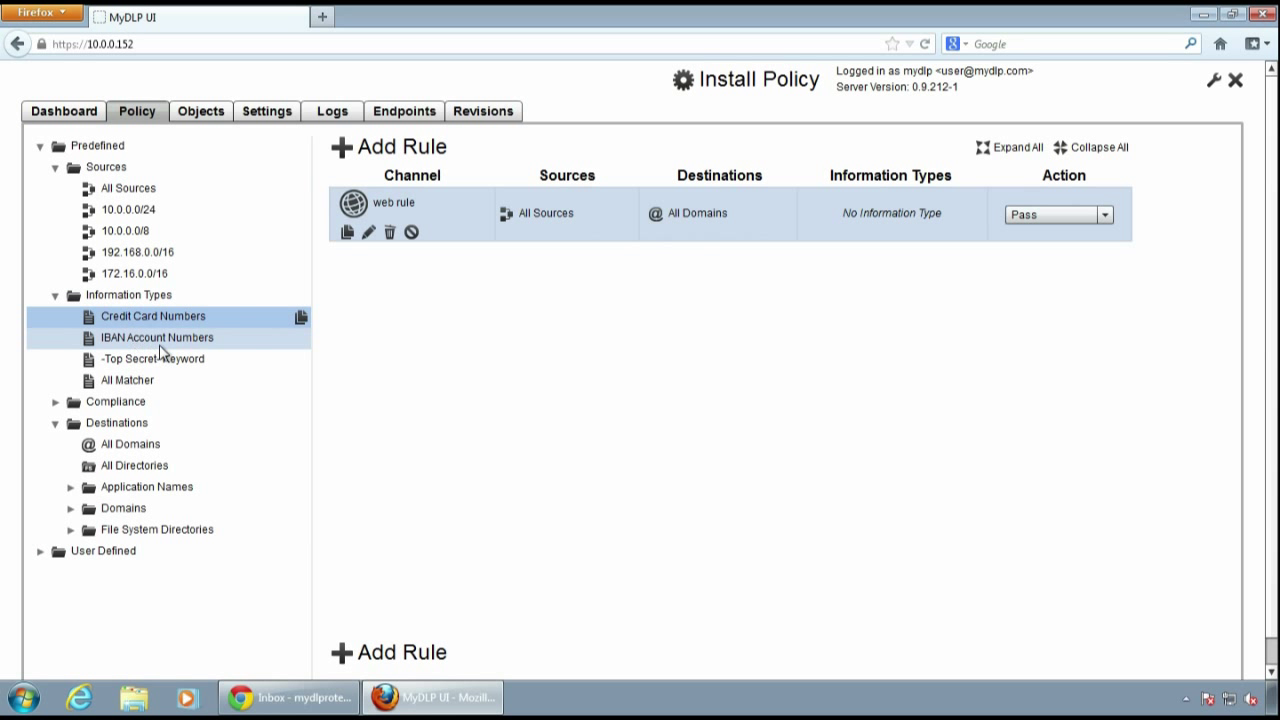
pyautogui.moveTo(153, 323)
pyautogui.moveTo(153, 323); pyautogui.dragTo(925, 212)
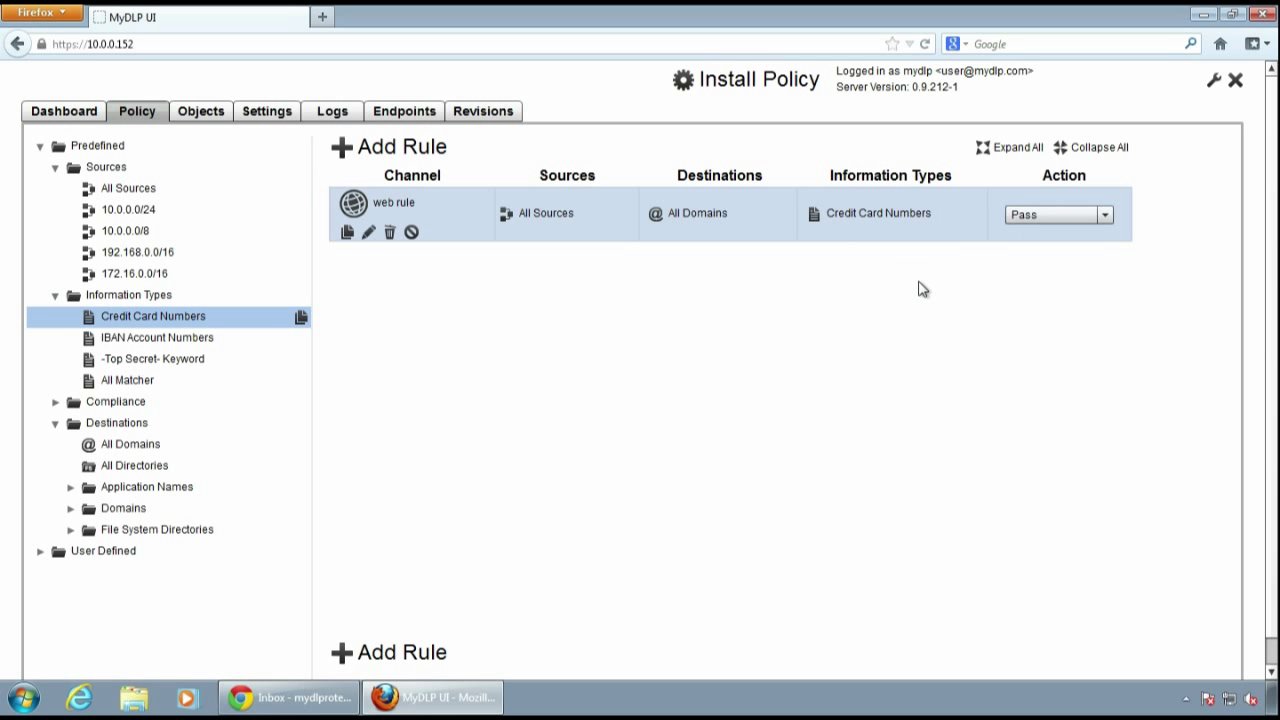
pyautogui.click(1070, 219)
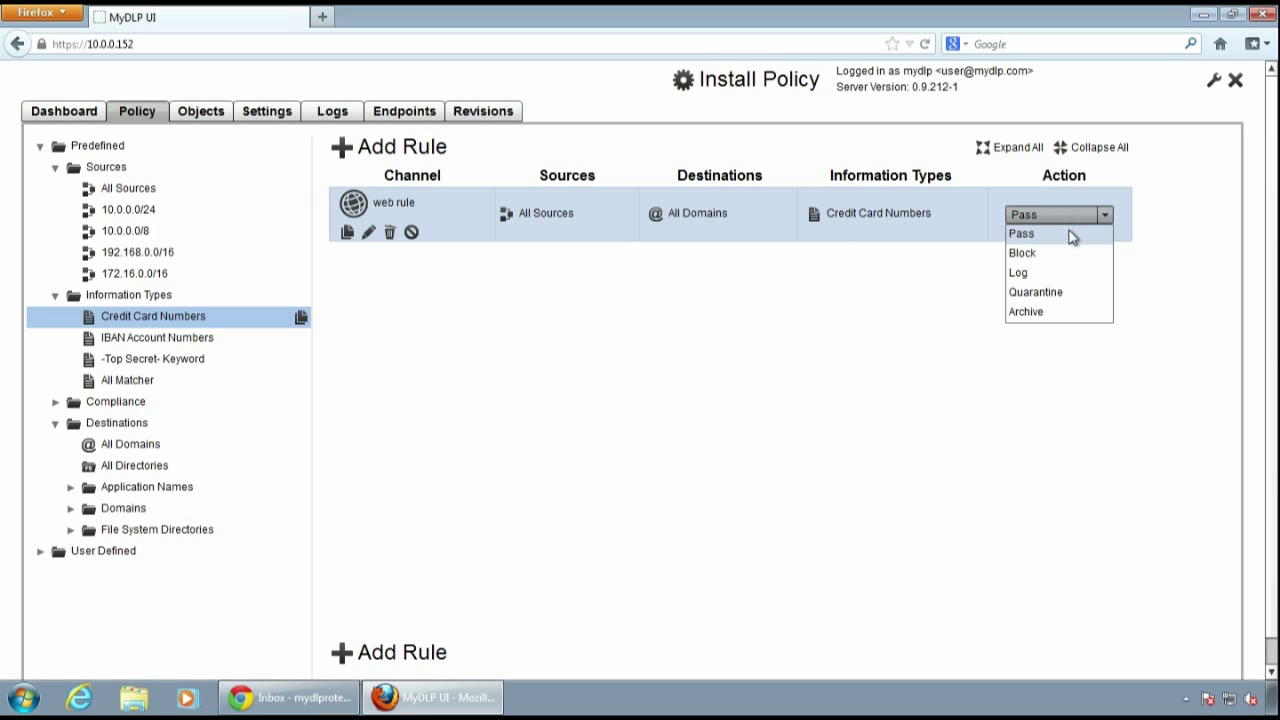
# Set the web rule's action to Quarantine, install the policy, and return to the Gmail inbox
pyautogui.click(1074, 291)
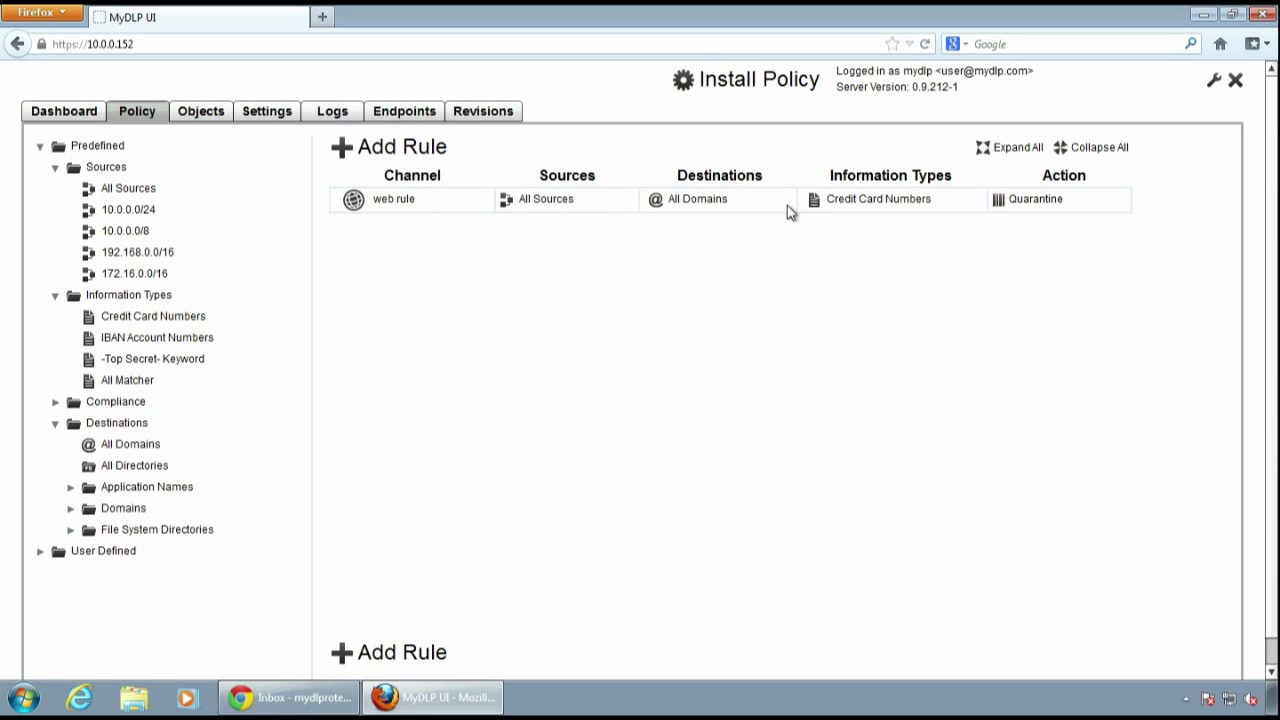
pyautogui.click(683, 80)
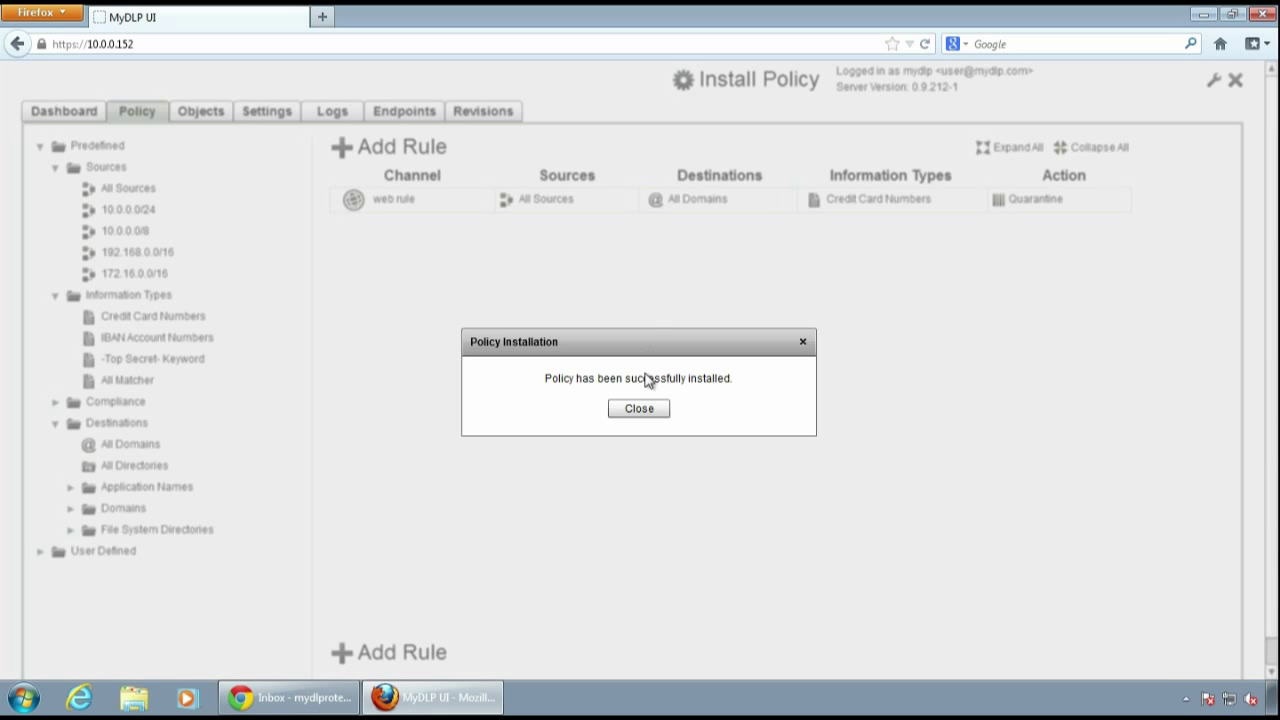
pyautogui.click(646, 407)
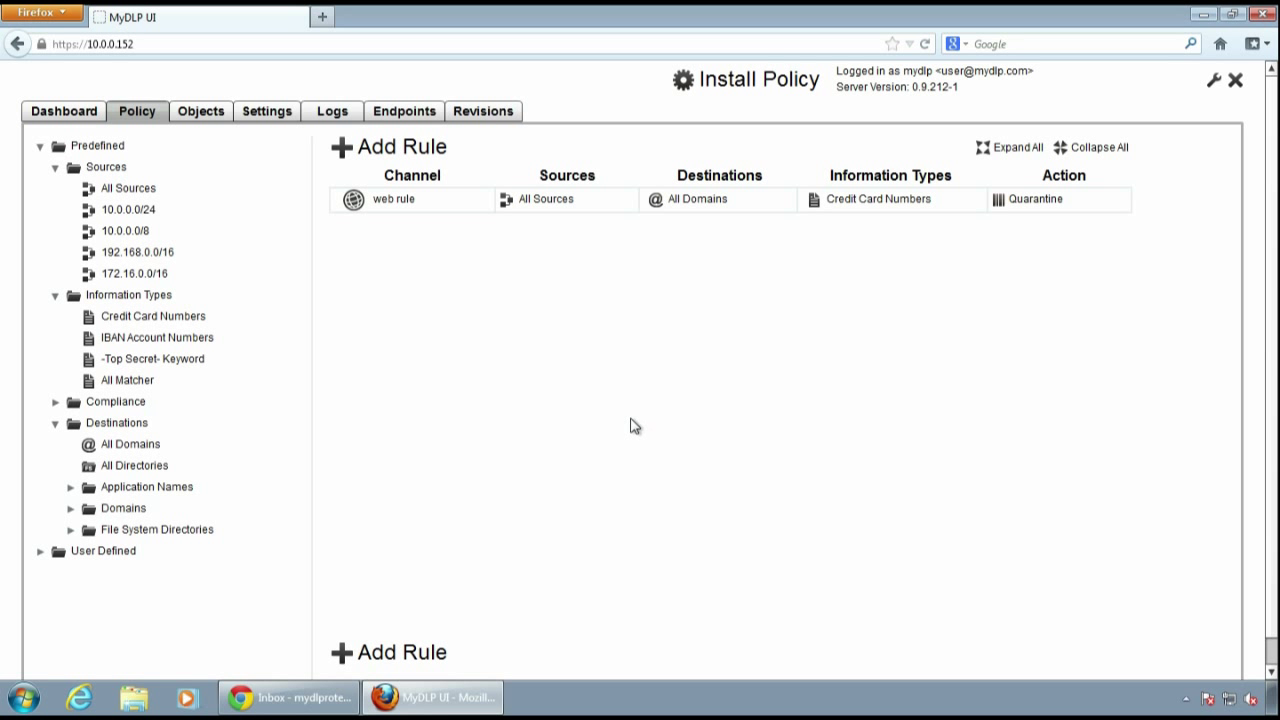
pyautogui.click(305, 704)
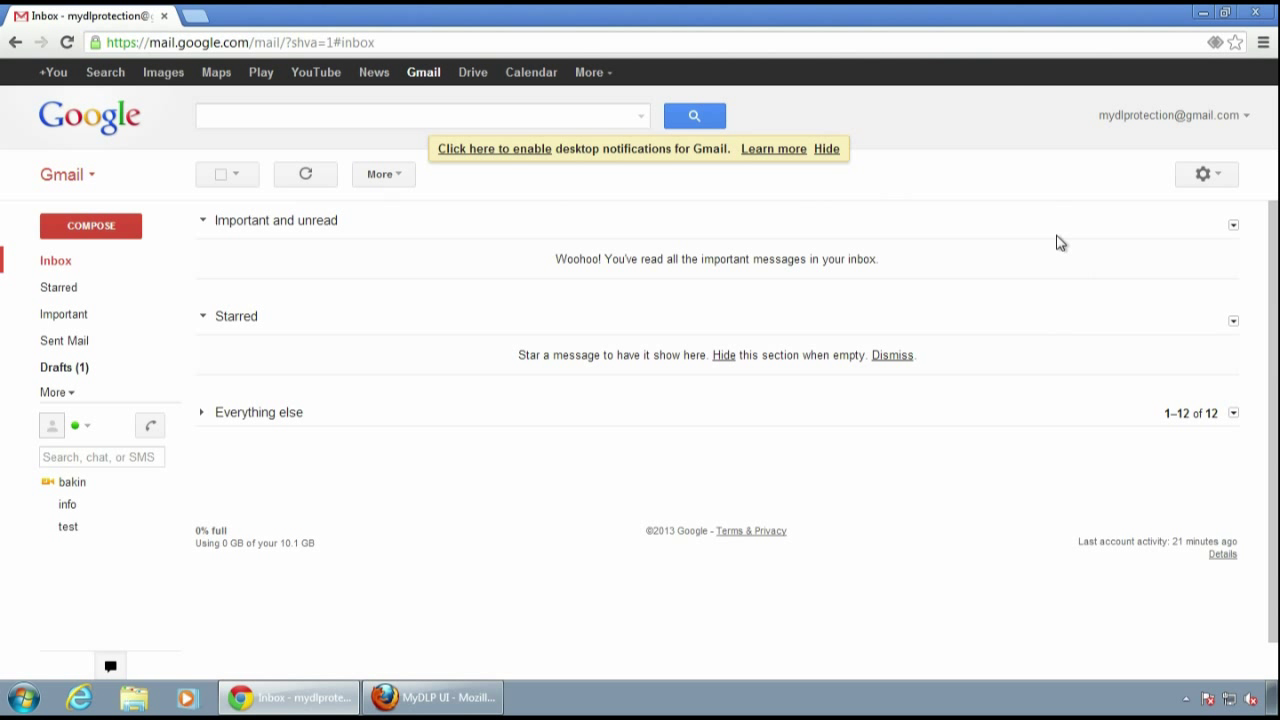
# Open Chrome's Settings page and reveal the advanced settings
pyautogui.click(1263, 42)
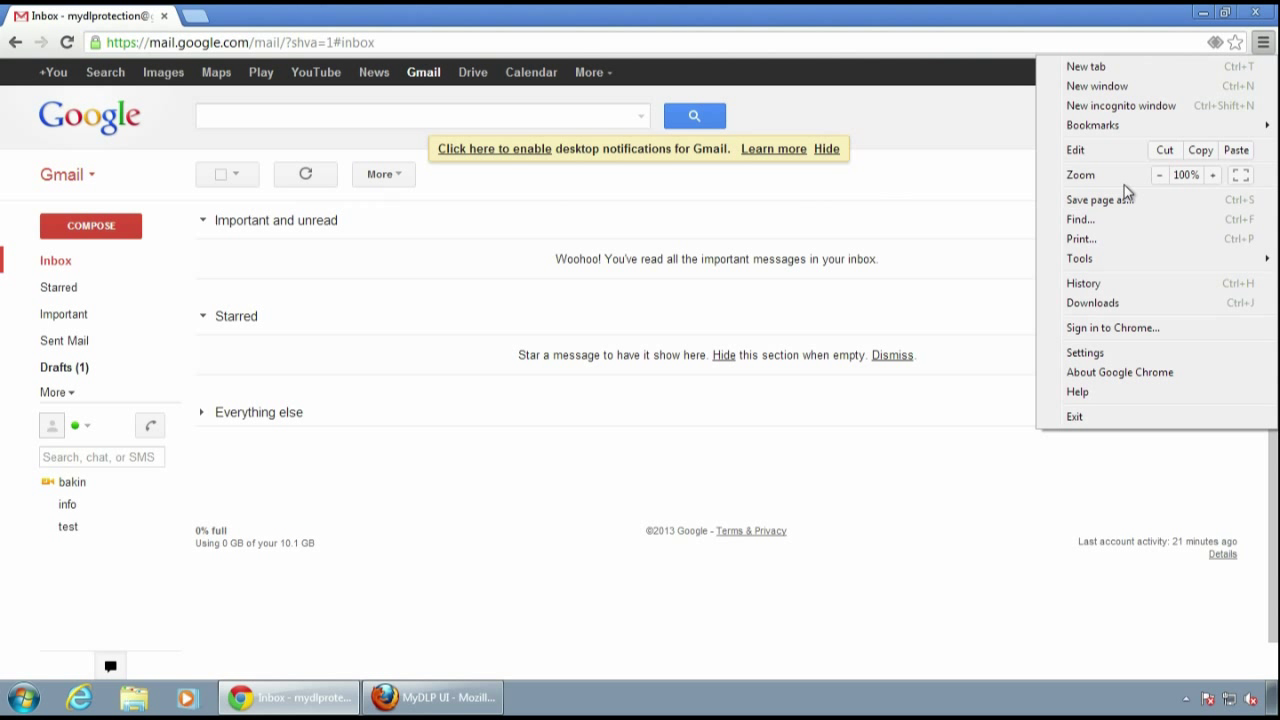
pyautogui.click(1108, 352)
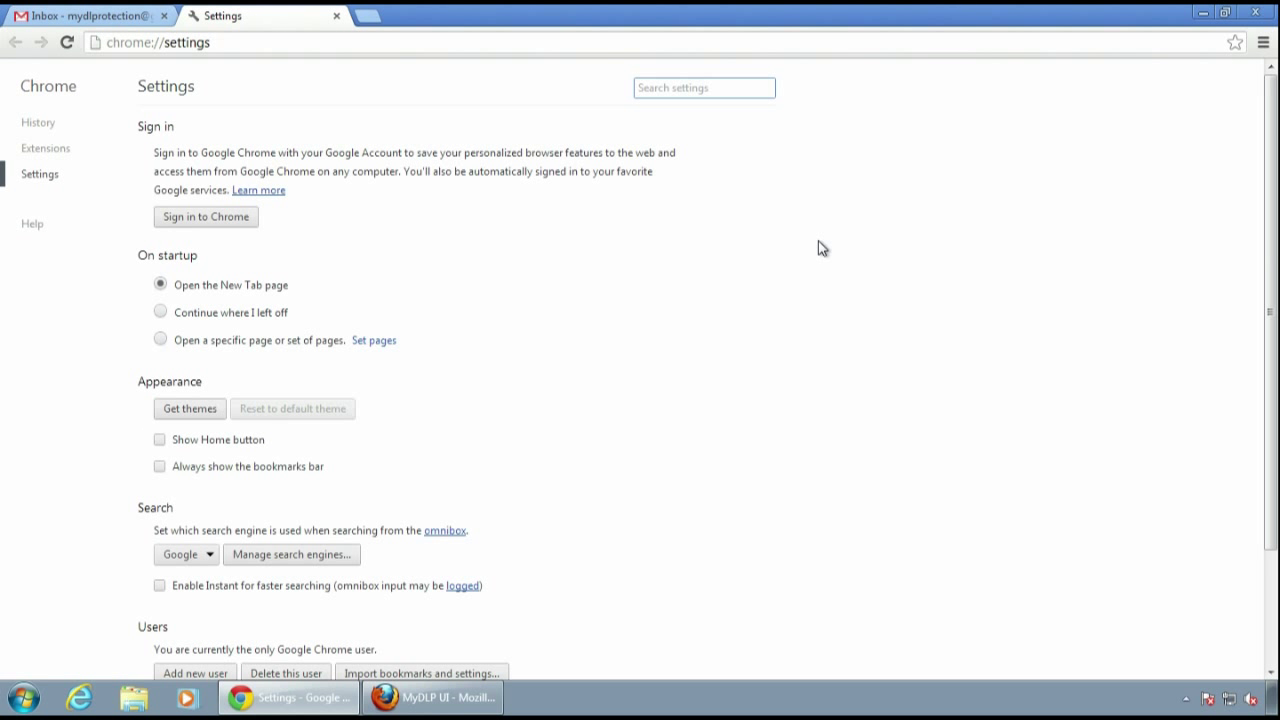
pyautogui.scroll(-2, 1268, 282)
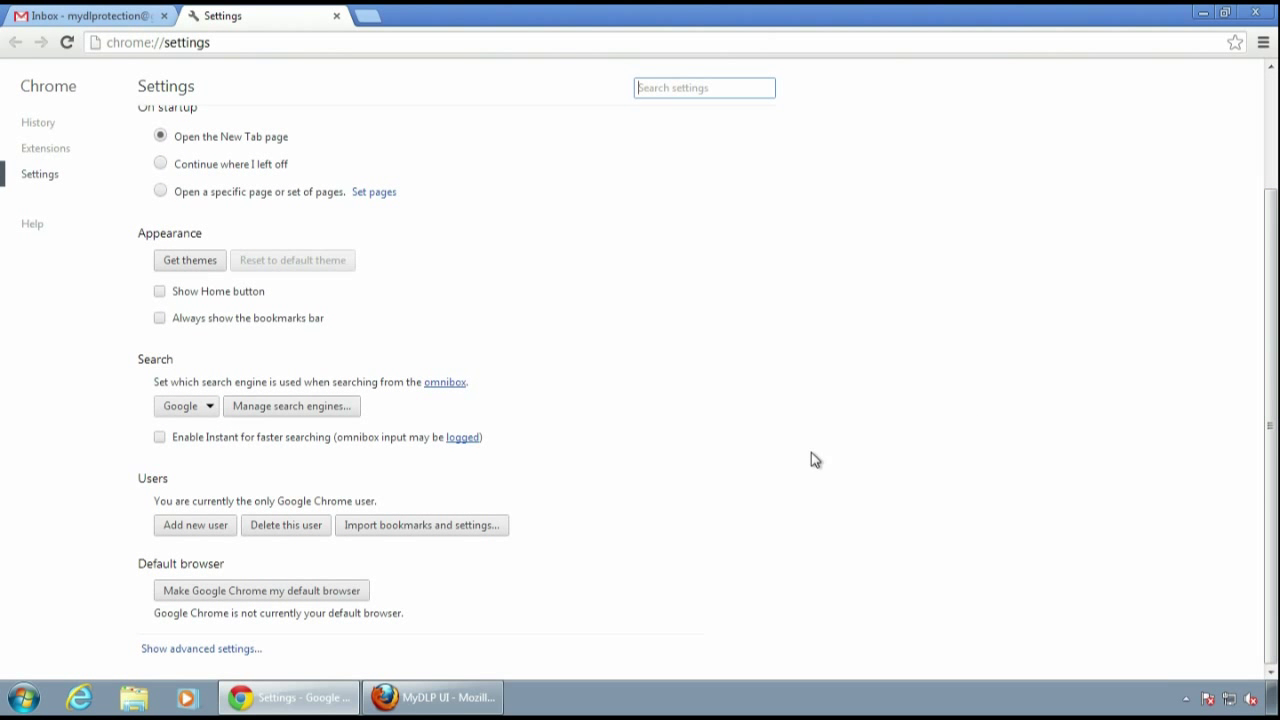
pyautogui.click(205, 649)
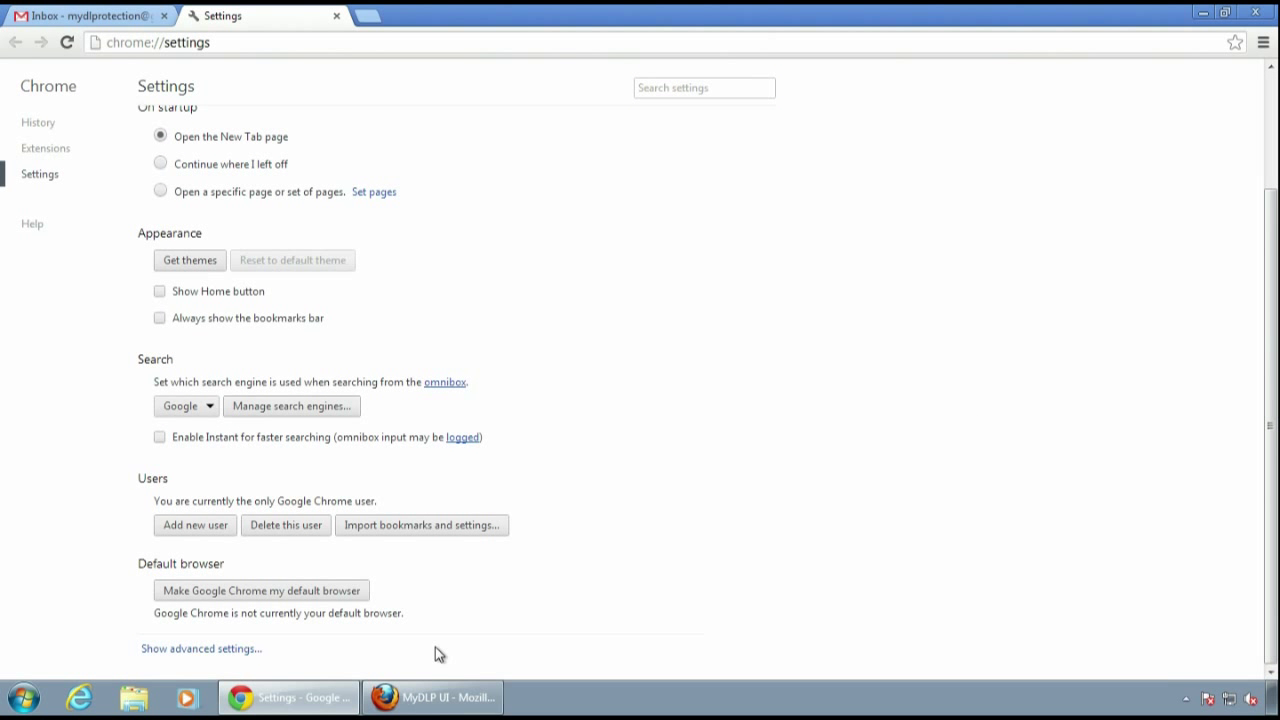
pyautogui.click(215, 650)
pyautogui.scroll(-3, 755, 408)
pyautogui.scroll(-1, 758, 415)
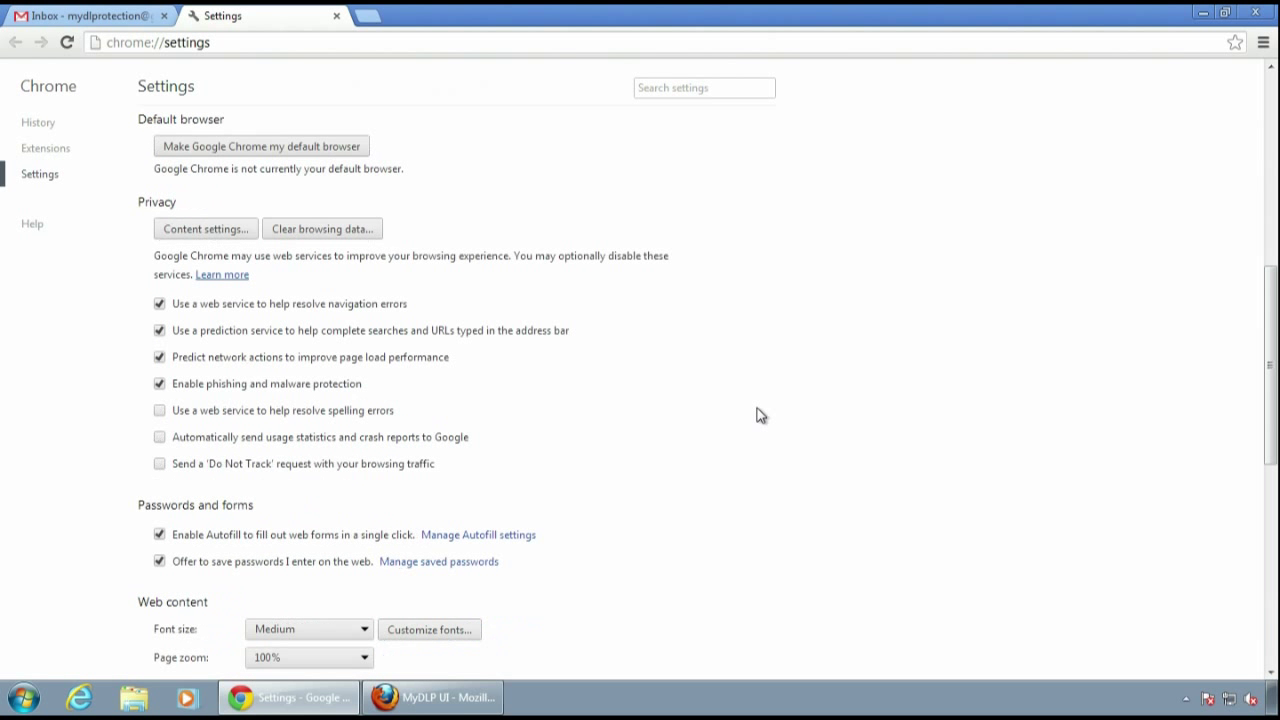
pyautogui.scroll(-1, 758, 415)
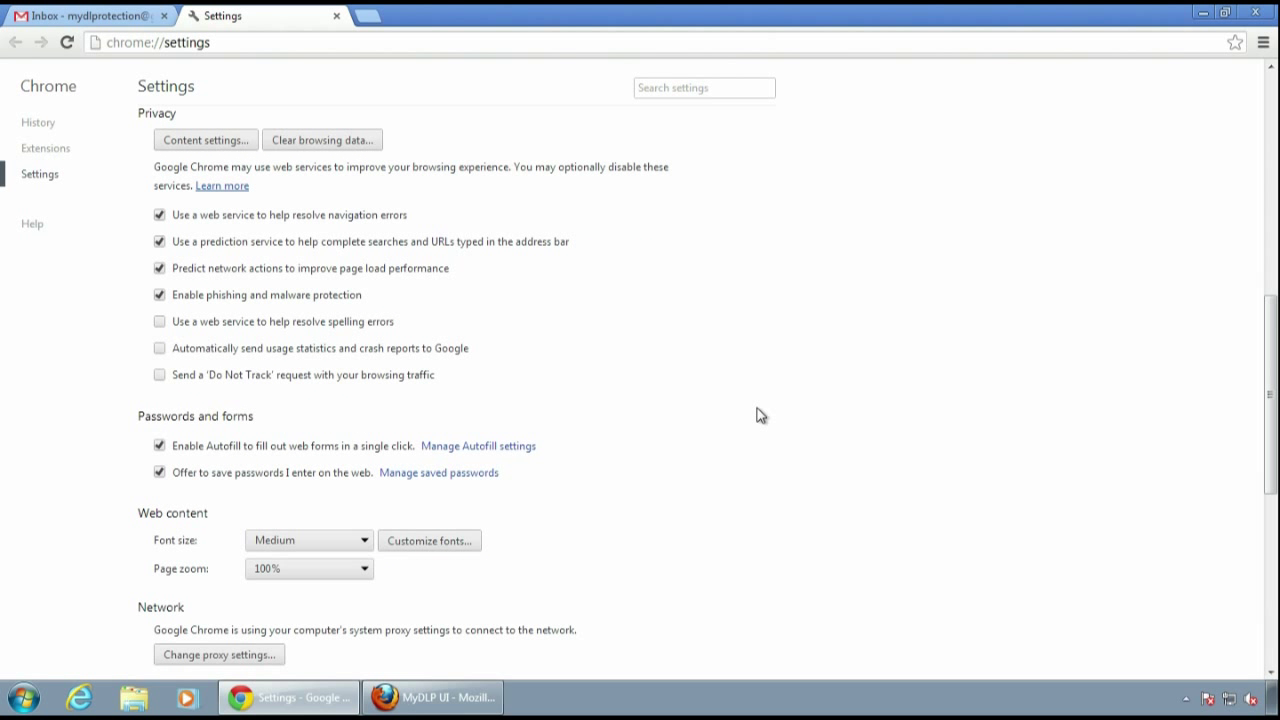
pyautogui.scroll(-2, 758, 415)
# Verify the LAN proxy is 10.0.0.152 port 3128, then close all dialogs and Settings
pyautogui.click(274, 478)
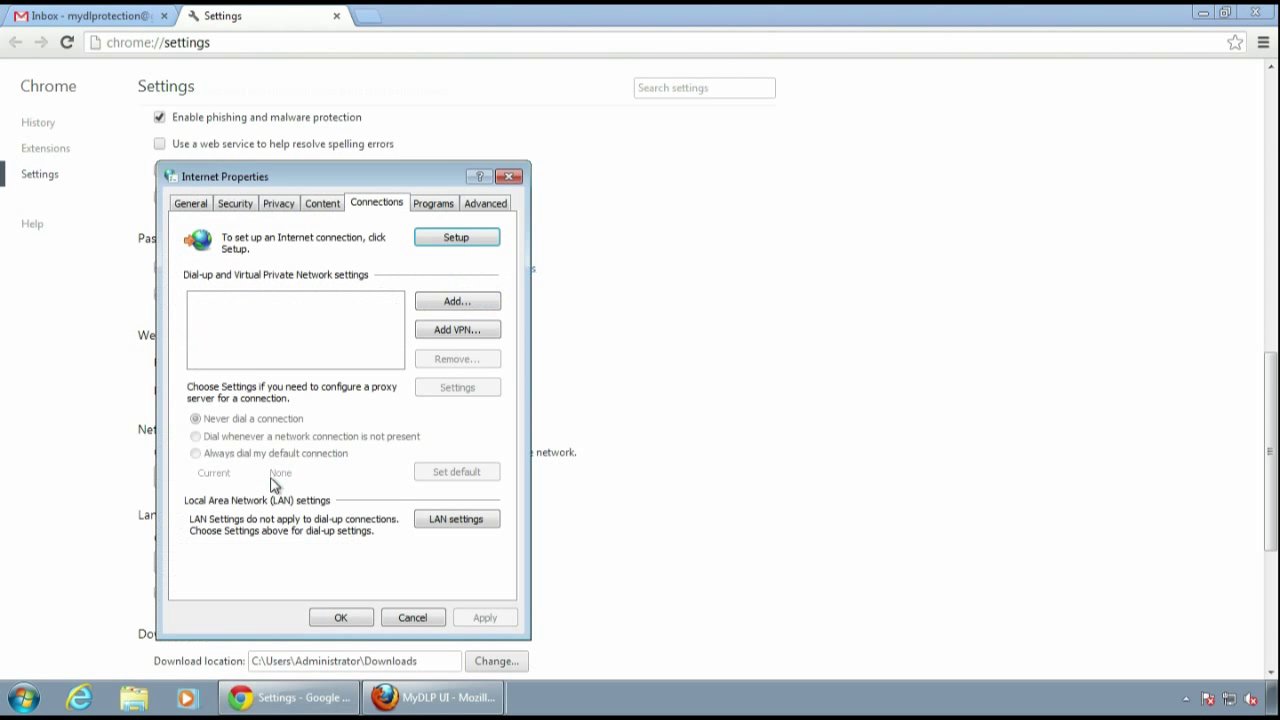
pyautogui.click(476, 518)
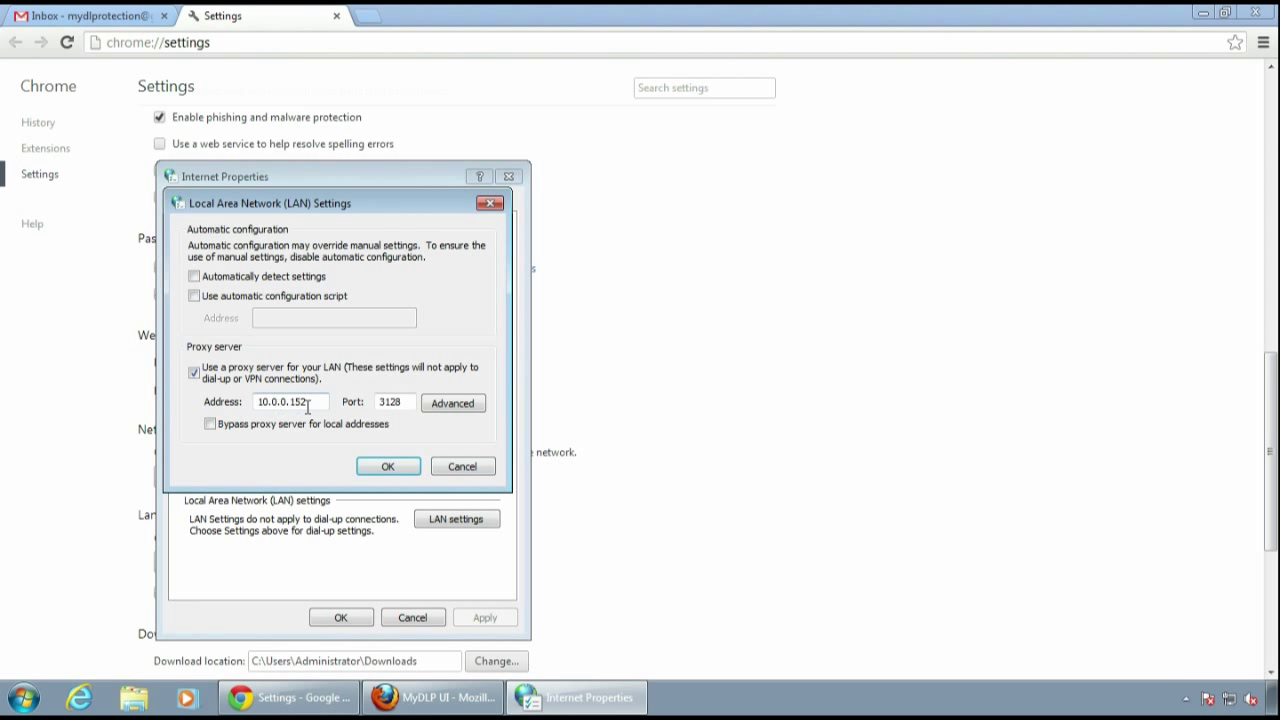
pyautogui.click(446, 407)
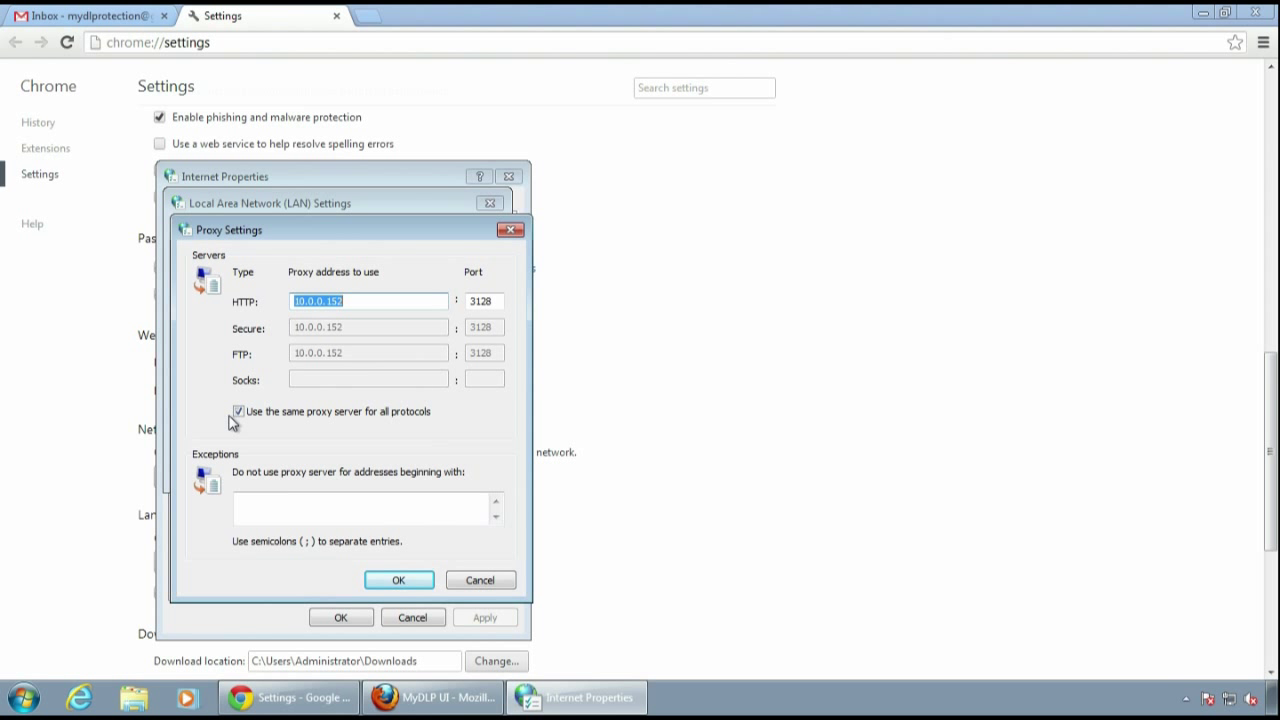
pyautogui.click(399, 580)
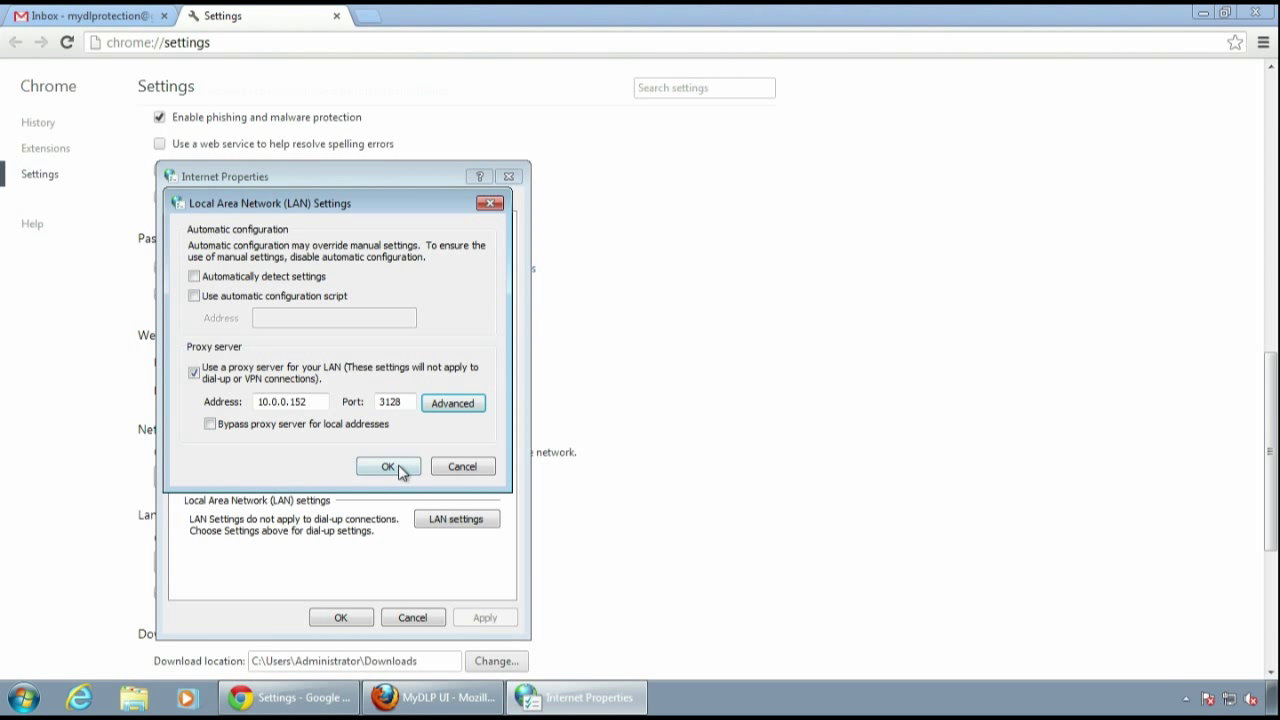
pyautogui.click(399, 471)
pyautogui.click(341, 617)
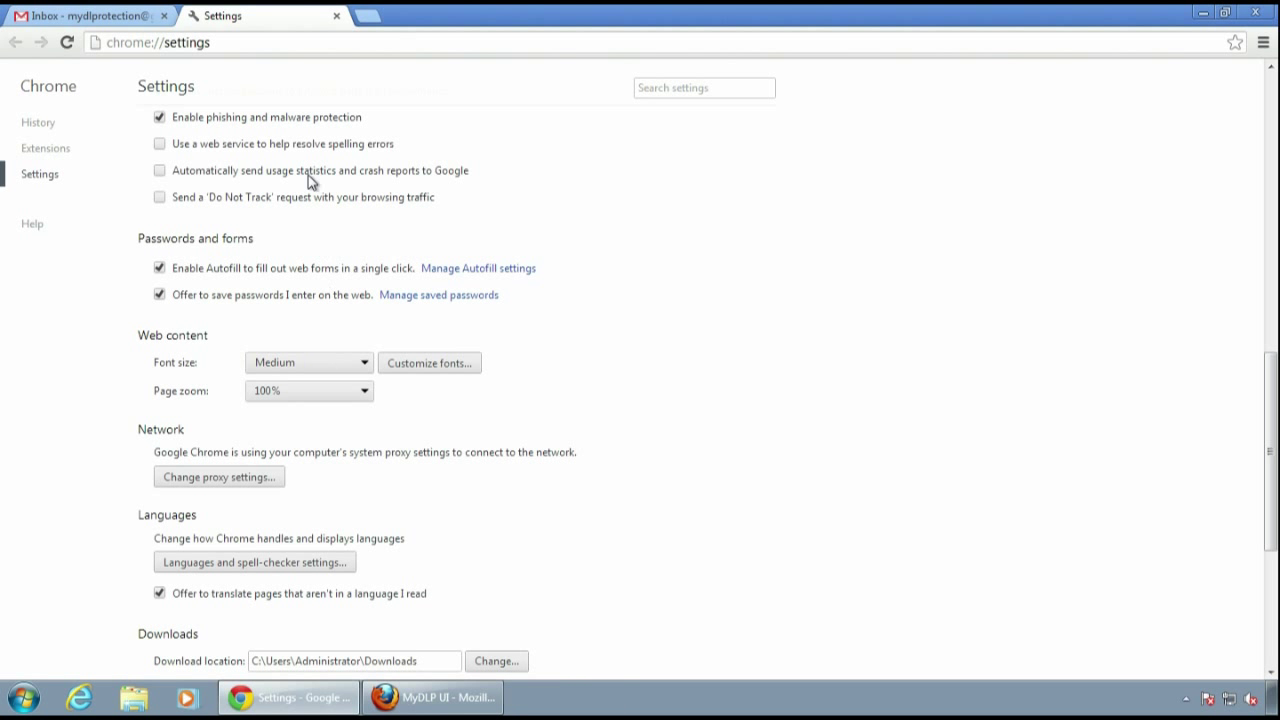
pyautogui.click(336, 16)
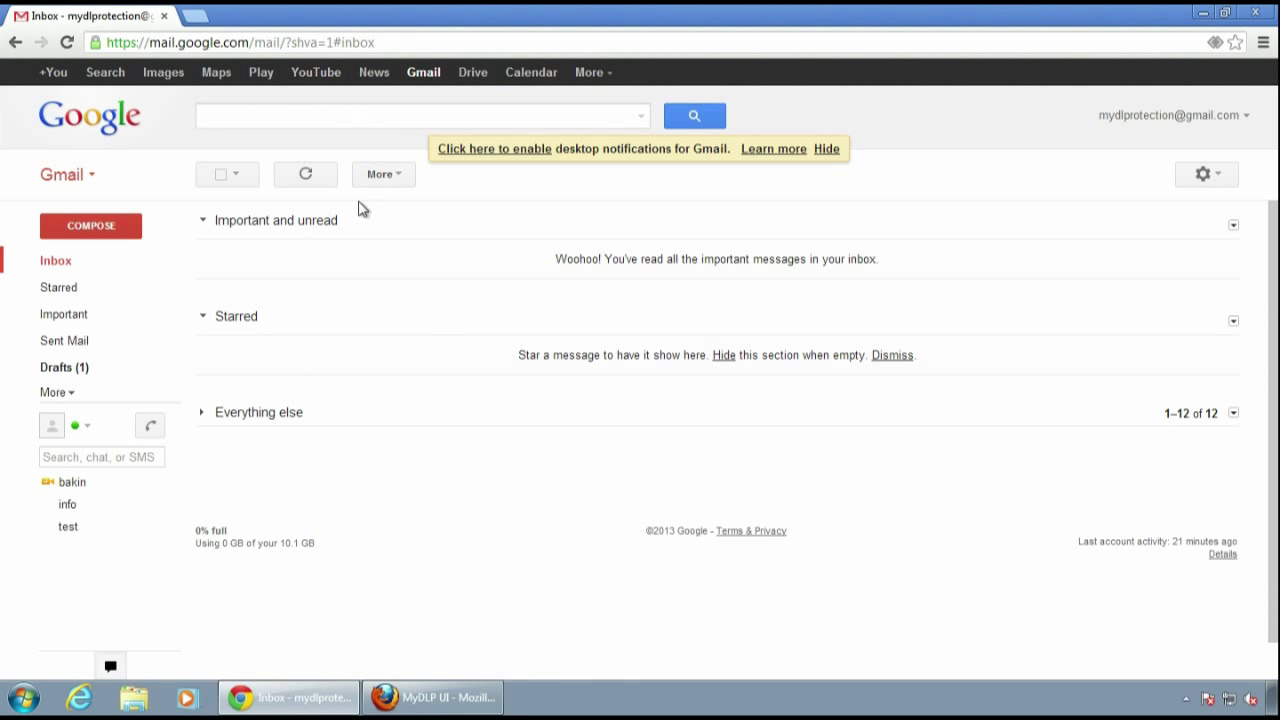
# Compose a new Gmail message to the suggested test recipient with subject and body 'HI'
pyautogui.click(125, 240)
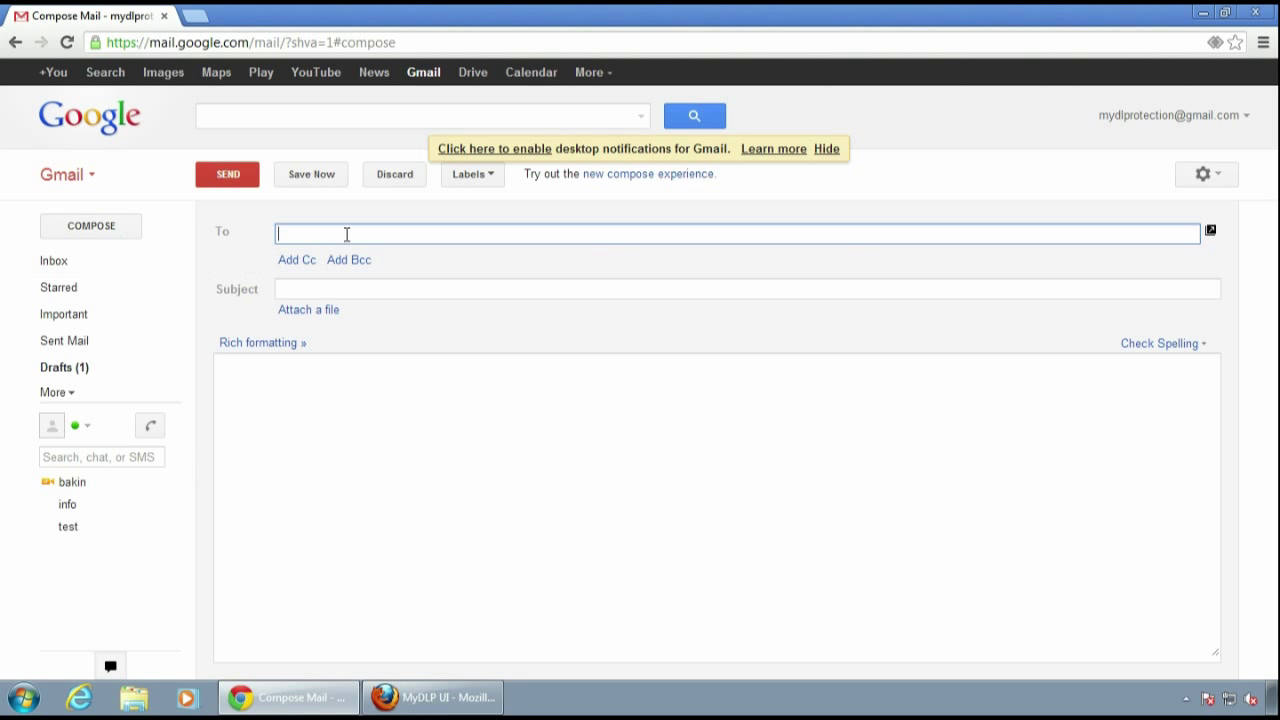
pyautogui.write('BA')
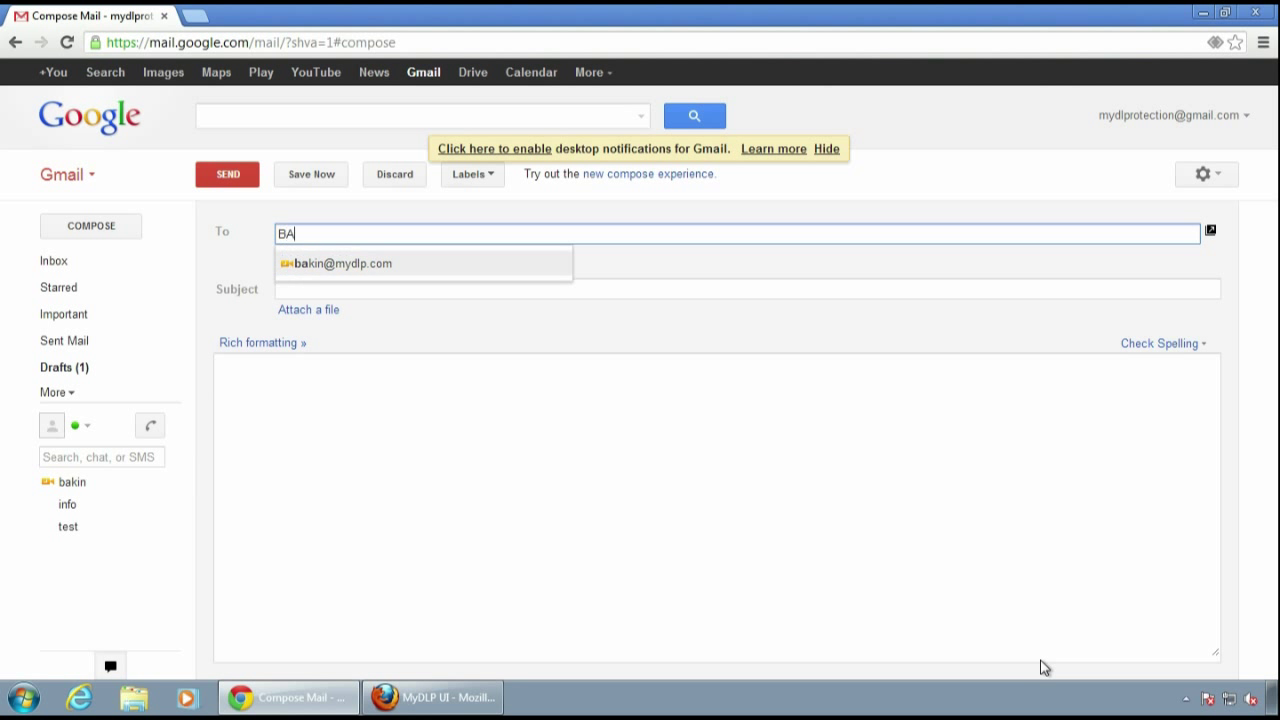
pyautogui.write('K')
pyautogui.press('Return')
pyautogui.press('Tab')
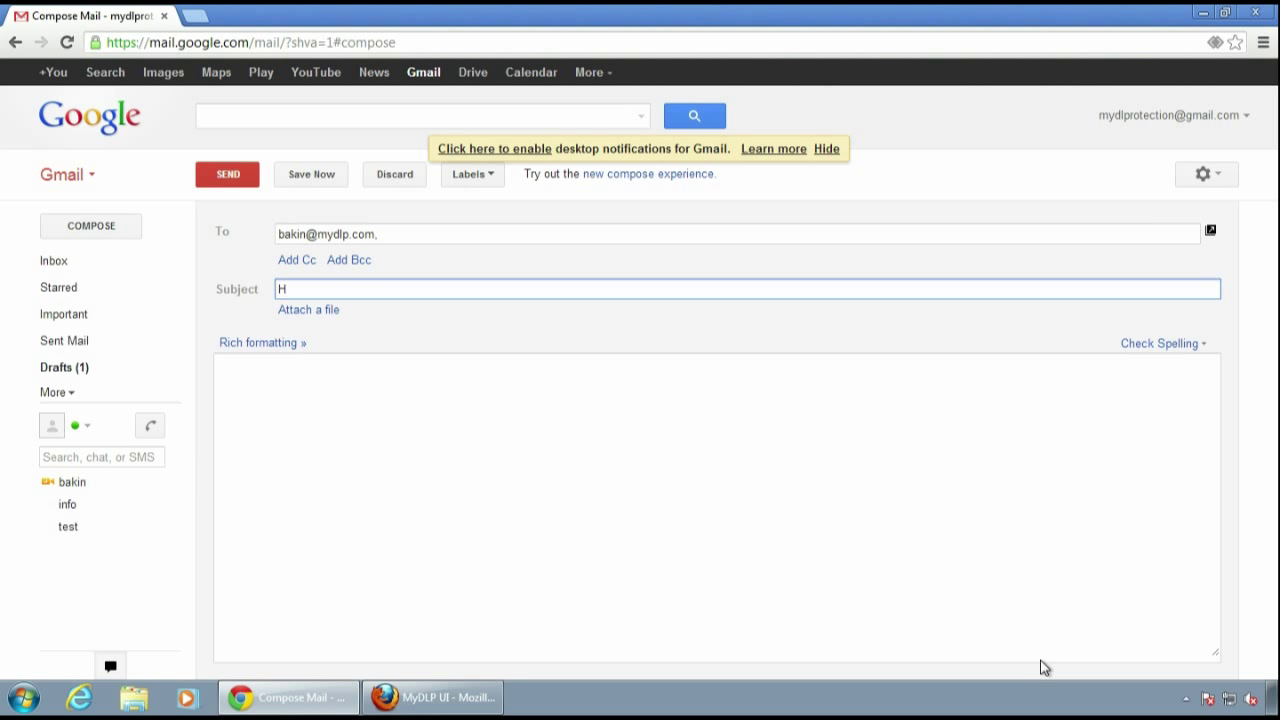
pyautogui.press('Tab')
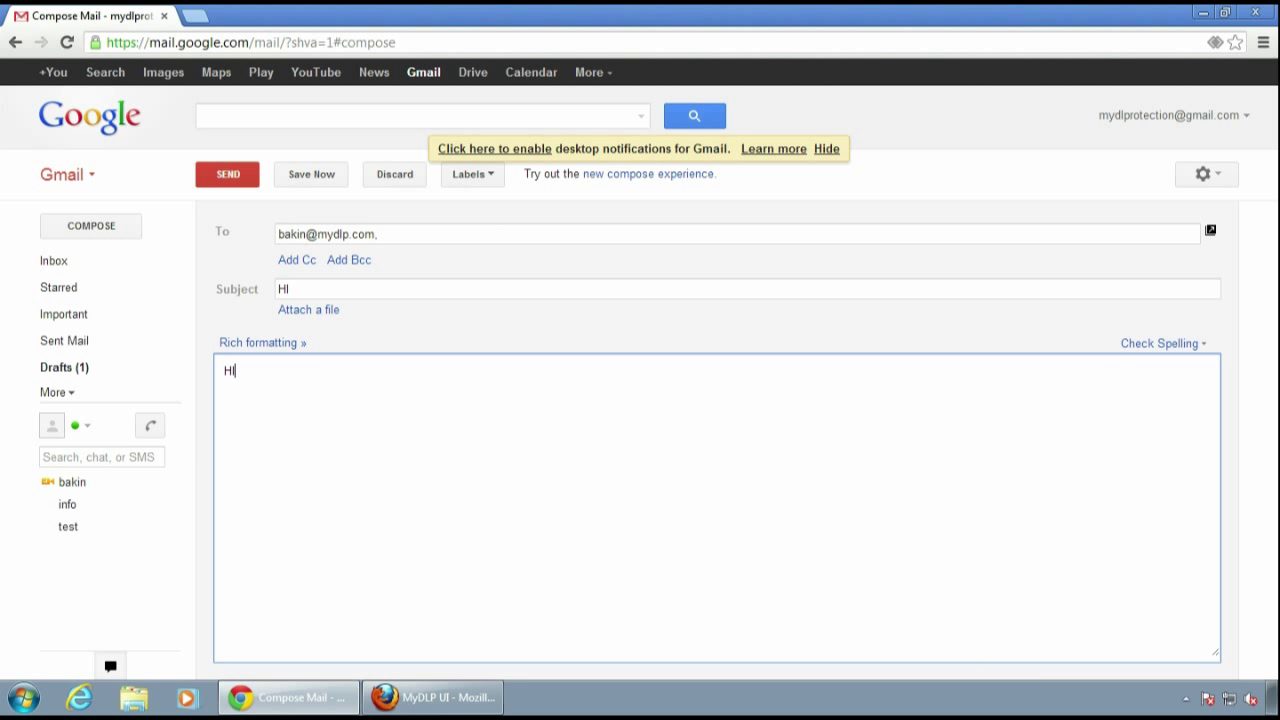
# Switch to the MyDLP console, then minimize all windows to show the desktop
pyautogui.moveTo(318, 690)
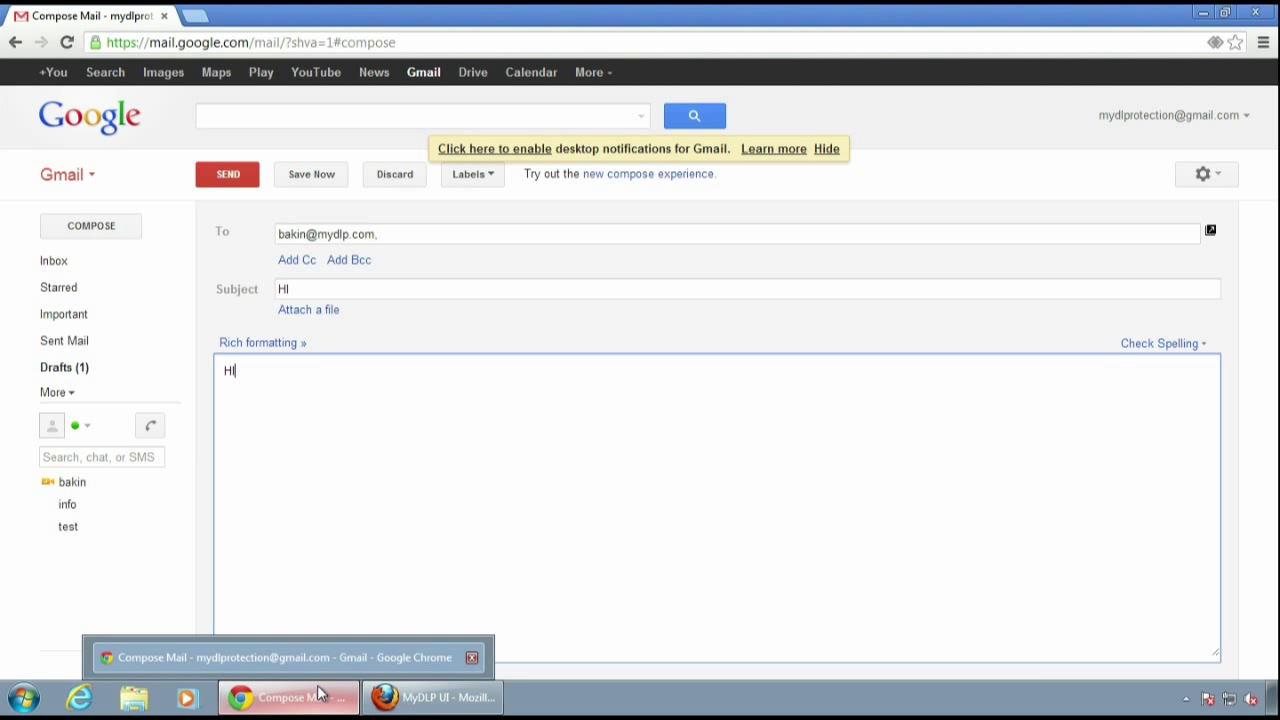
pyautogui.click(380, 697)
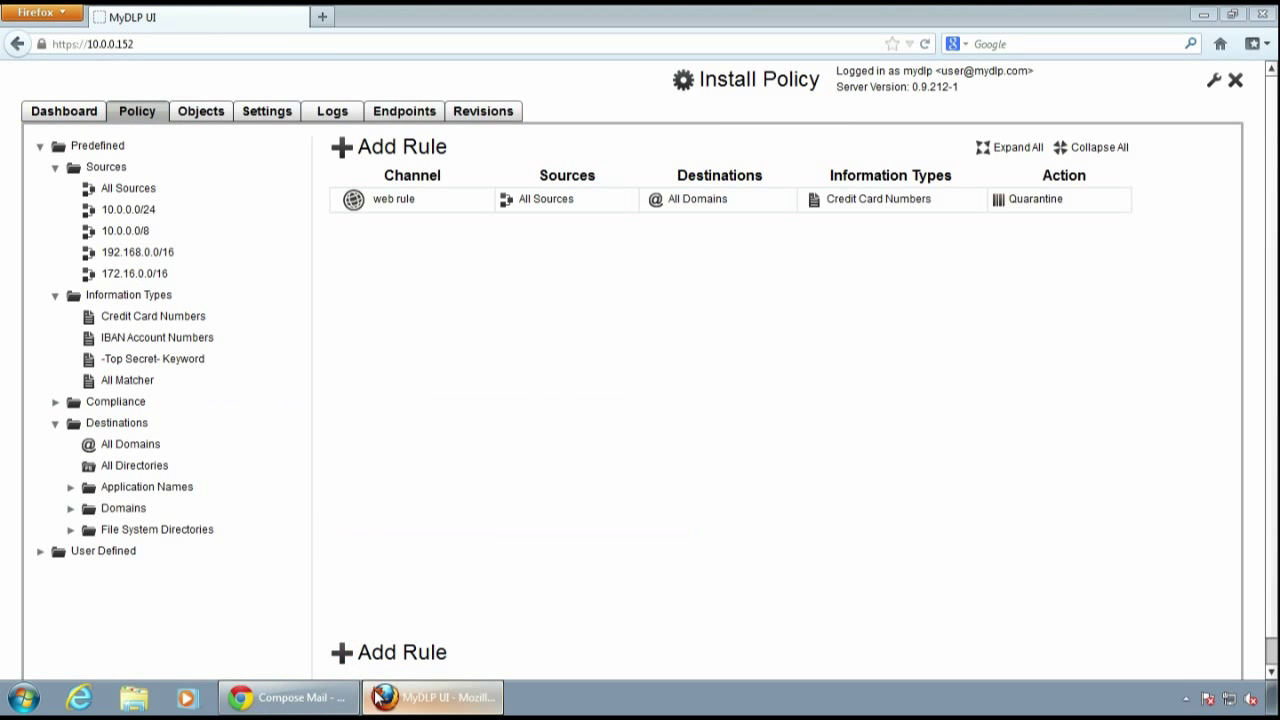
pyautogui.press('super+d')
pyautogui.click(1172, 232)
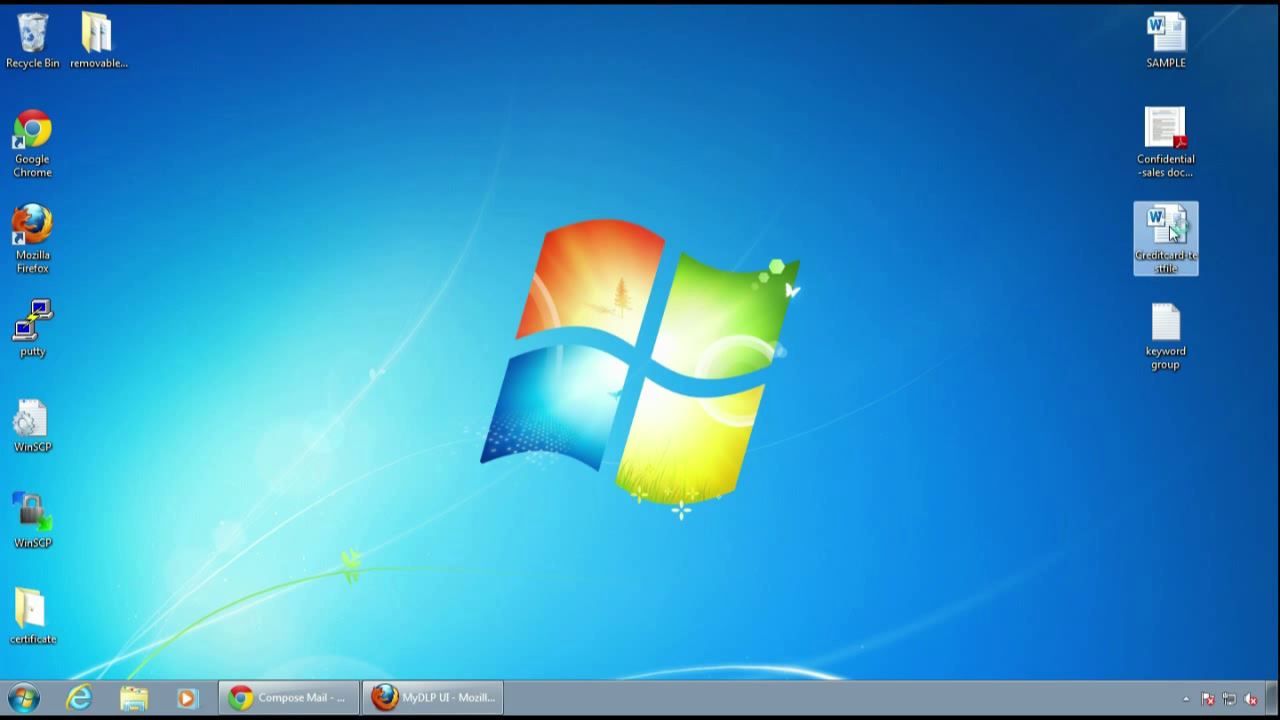
pyautogui.doubleClick(1172, 232)
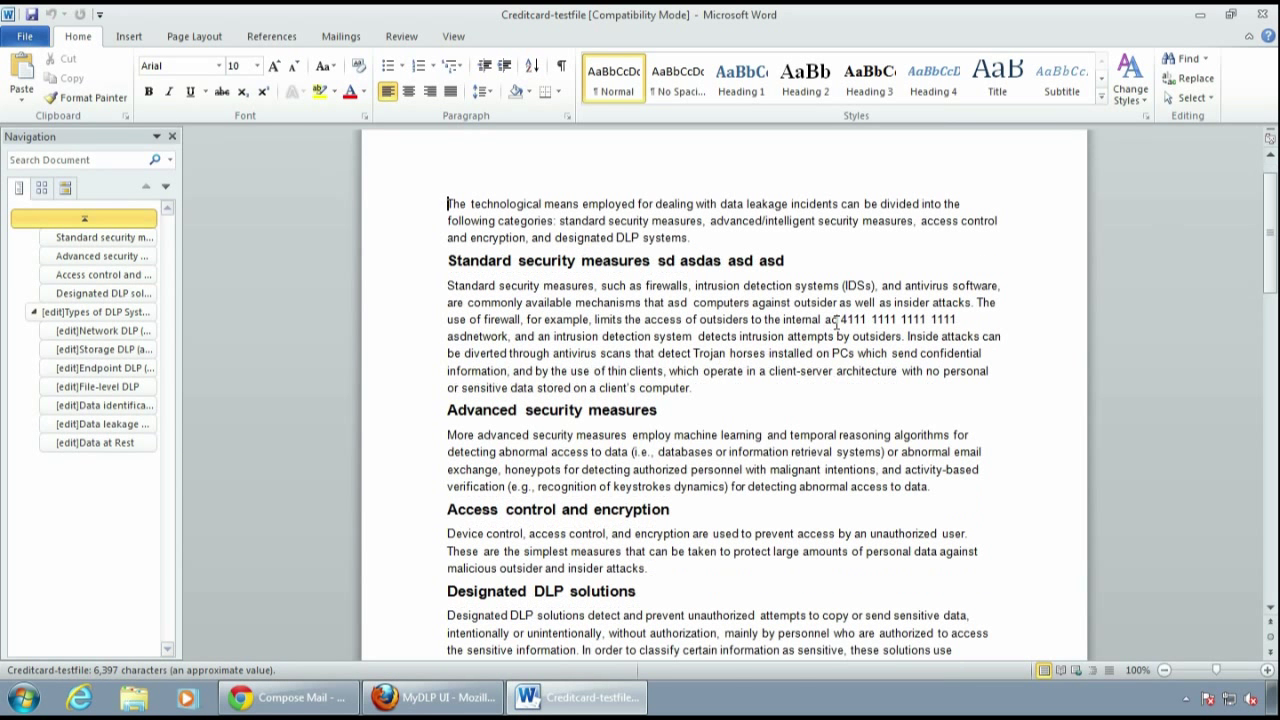
pyautogui.moveTo(840, 319); pyautogui.dragTo(960, 320)
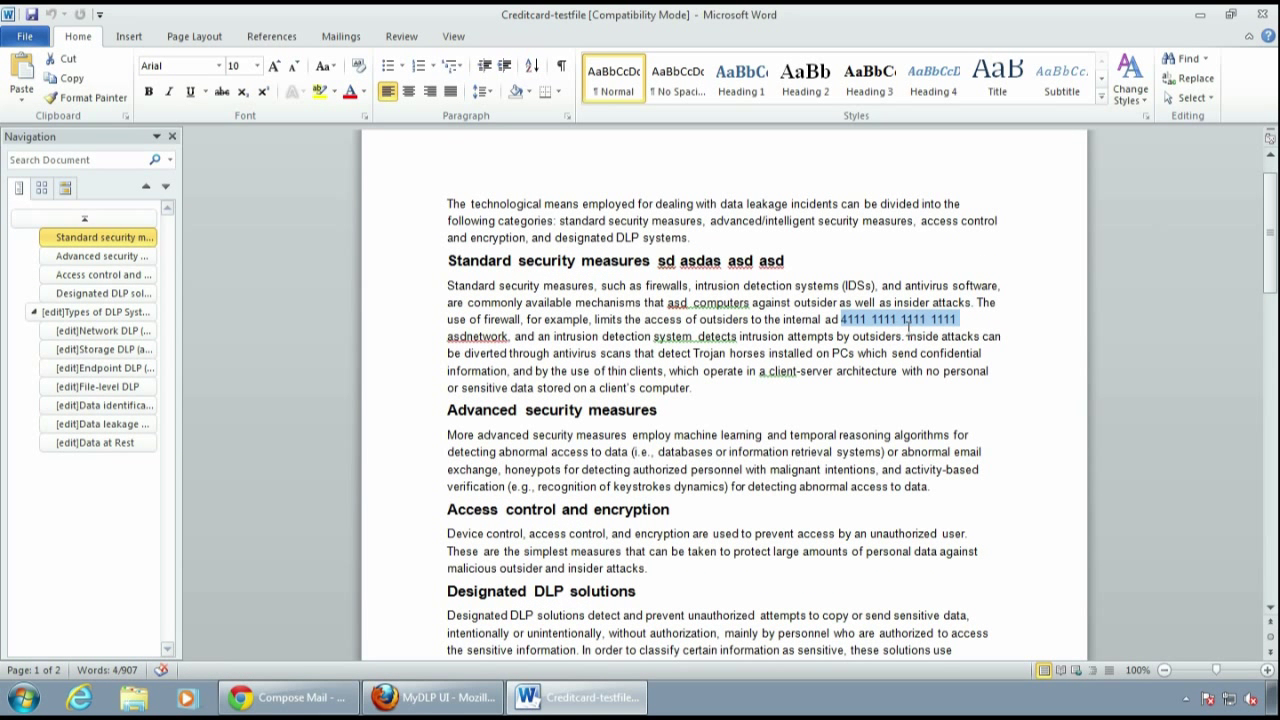
pyautogui.click(970, 336)
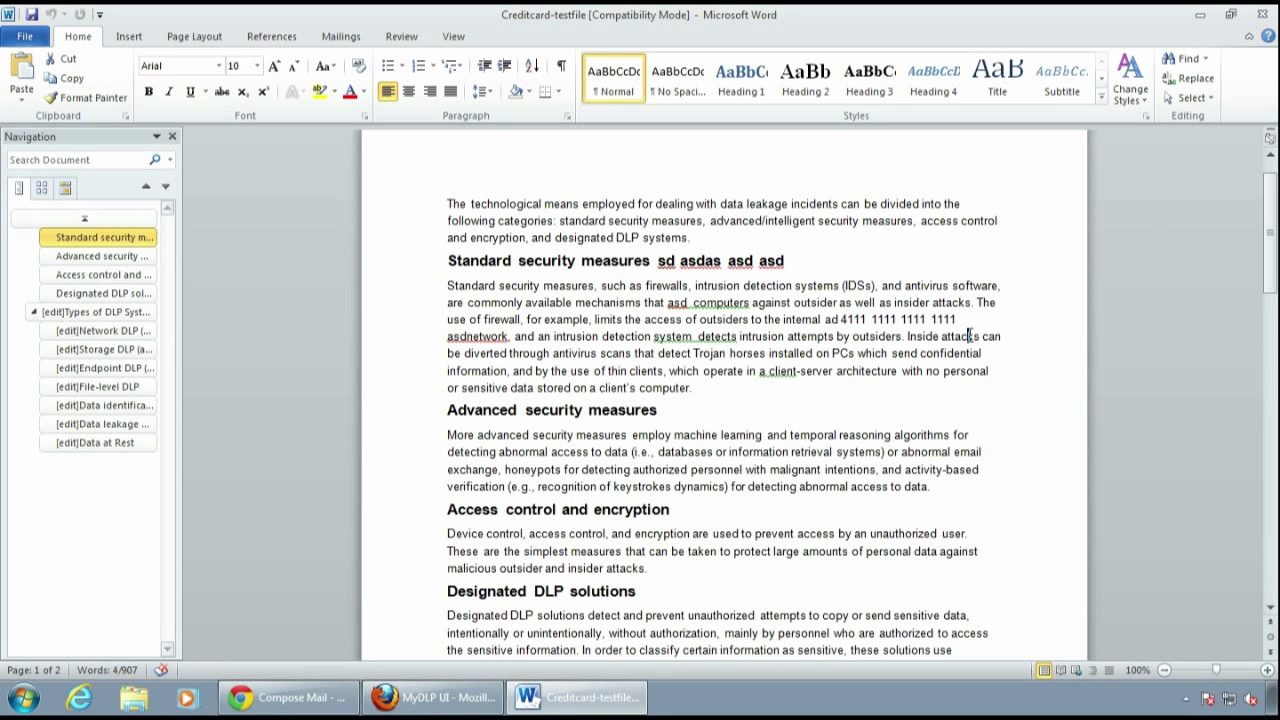
pyautogui.click(1262, 14)
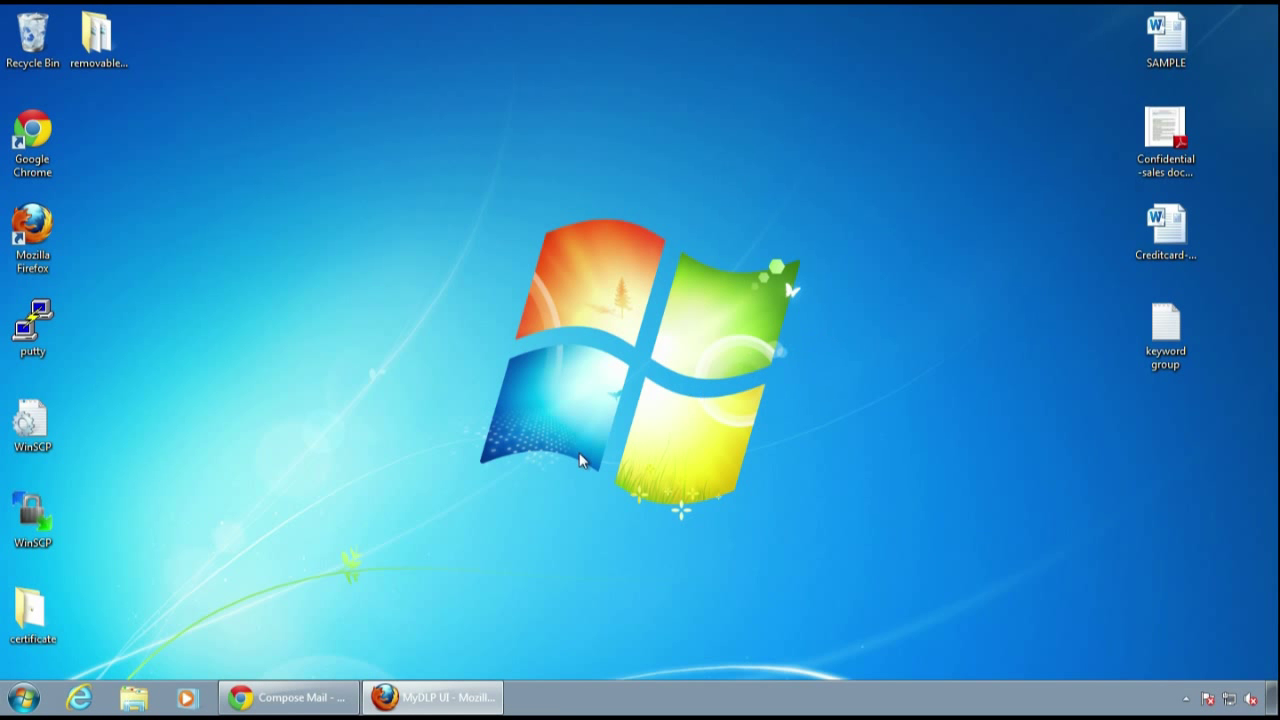
# Attach Creditcard-testfile from the Desktop to the Gmail draft, then switch to the MyDLP console
pyautogui.click(333, 699)
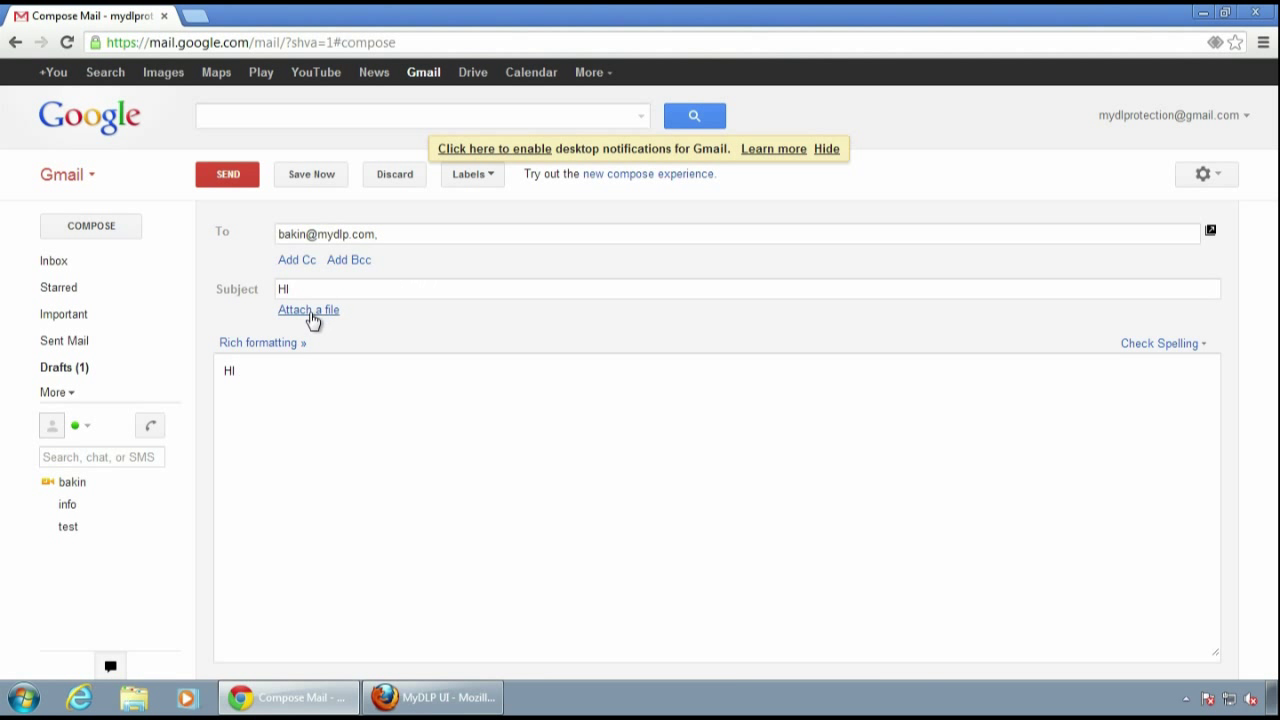
pyautogui.click(312, 312)
pyautogui.click(405, 190)
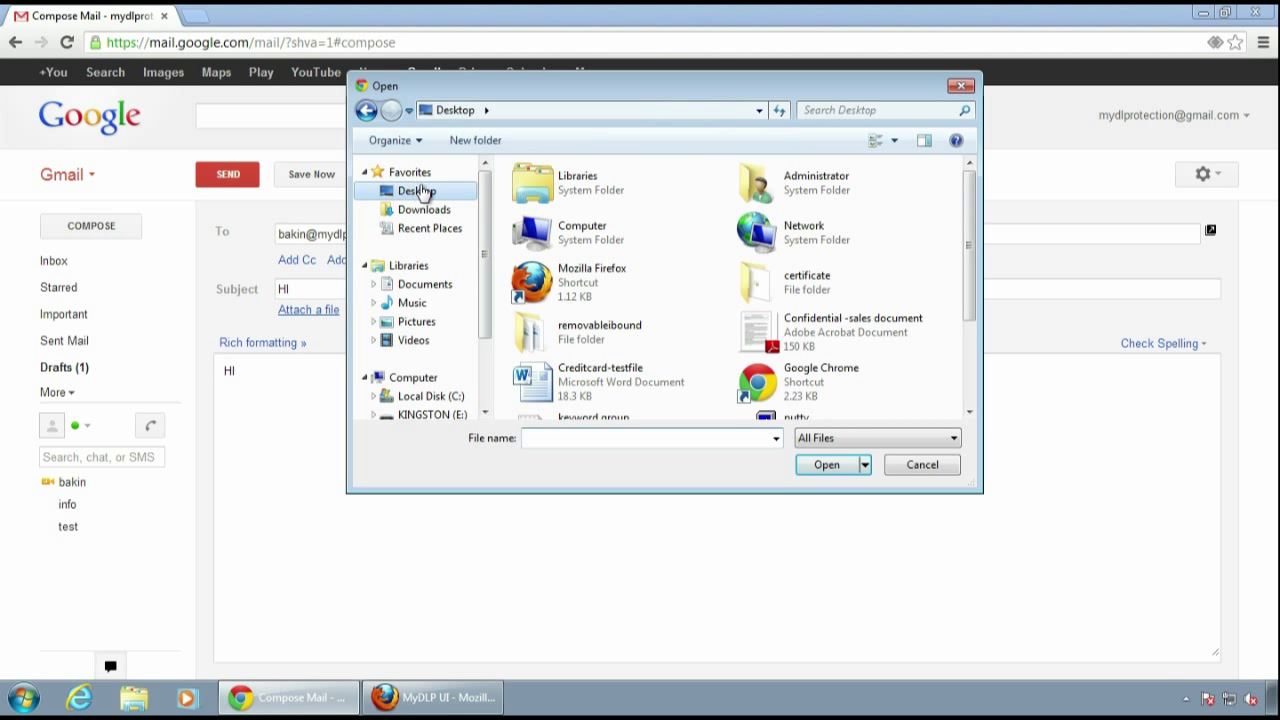
pyautogui.click(622, 385)
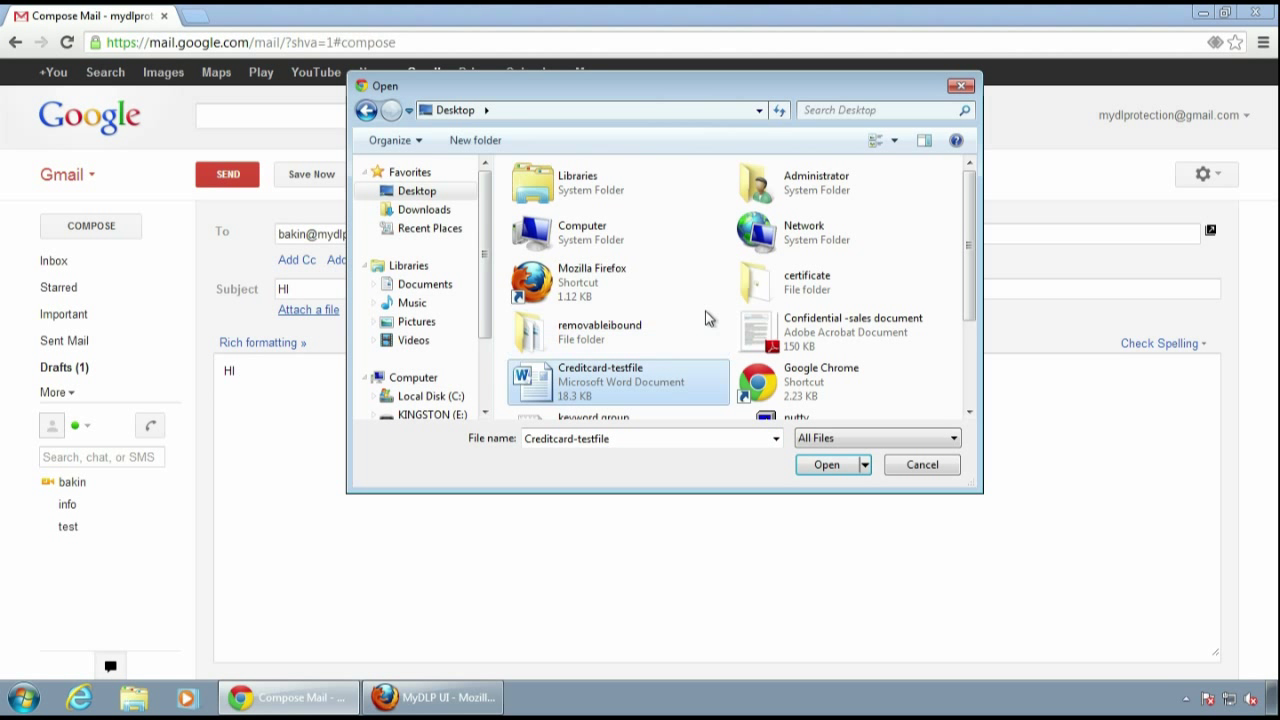
pyautogui.doubleClick(630, 388)
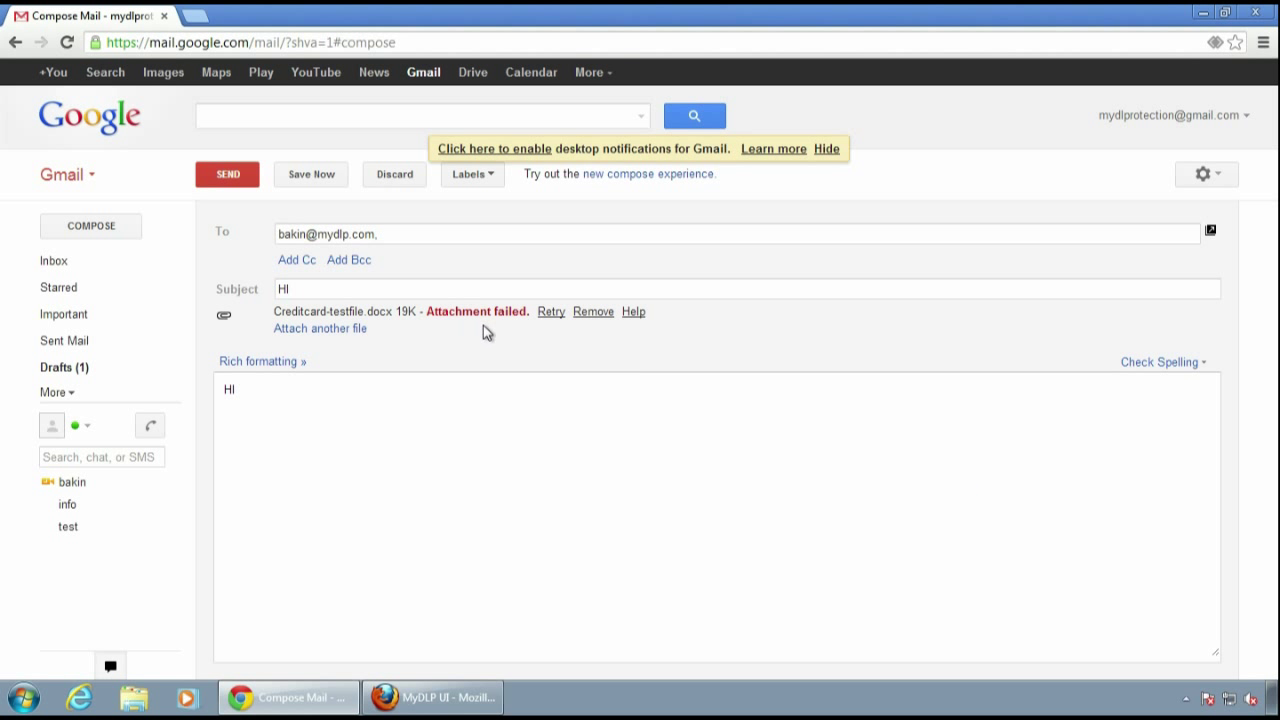
pyautogui.click(450, 700)
# Refresh the MyDLP Logs and select the newest web rule quarantine entry
pyautogui.click(332, 111)
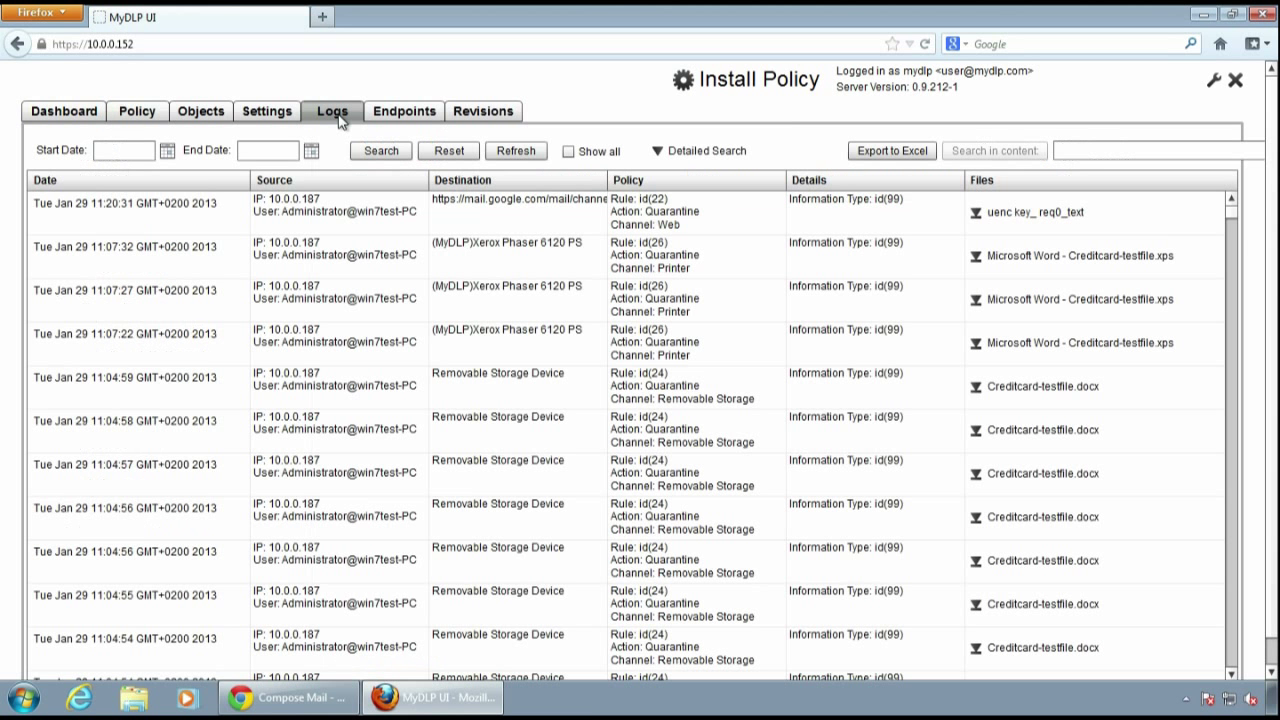
pyautogui.click(515, 150)
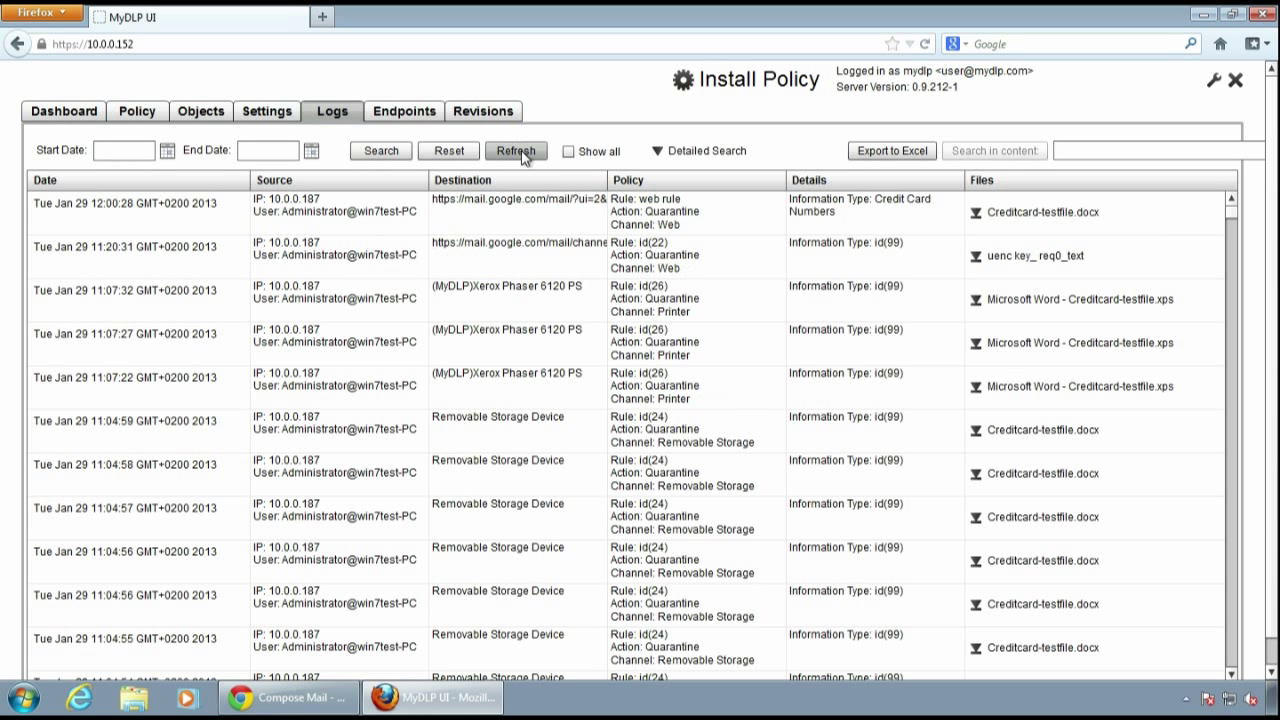
pyautogui.click(481, 228)
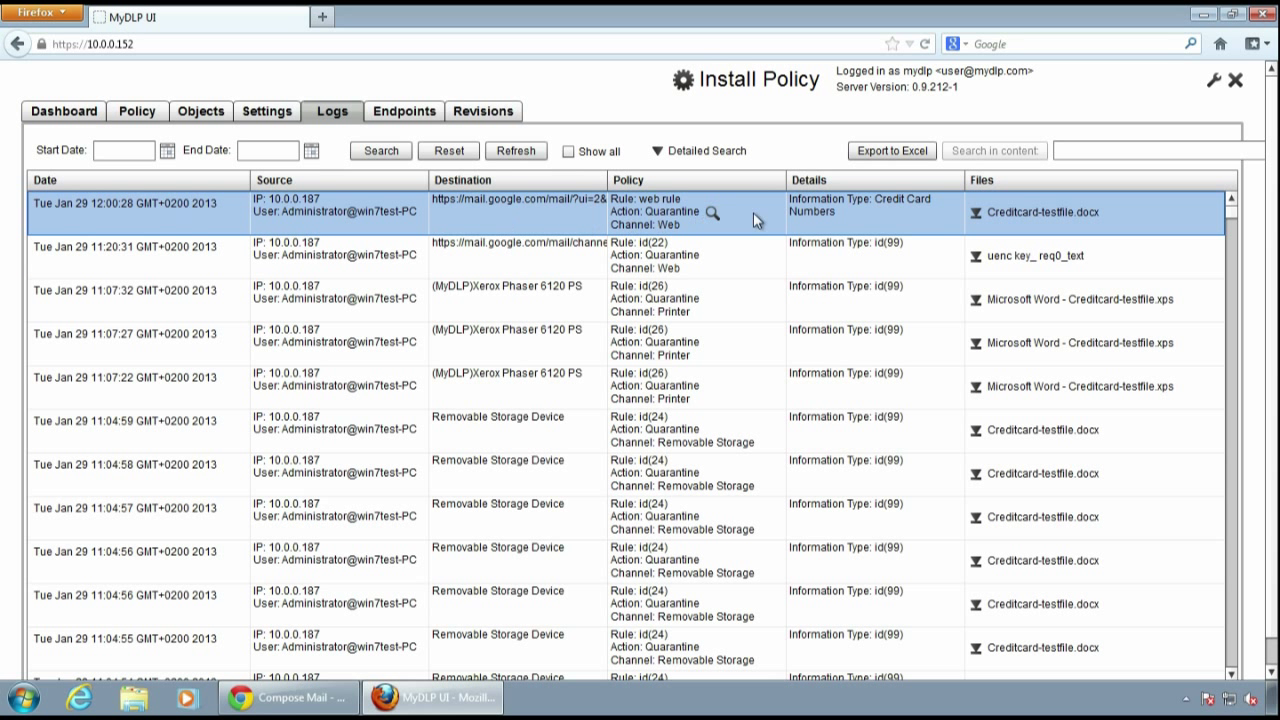
# Download the caught Creditcard-testfile.docx, open it in Microsoft Word to review, then close it
pyautogui.click(977, 213)
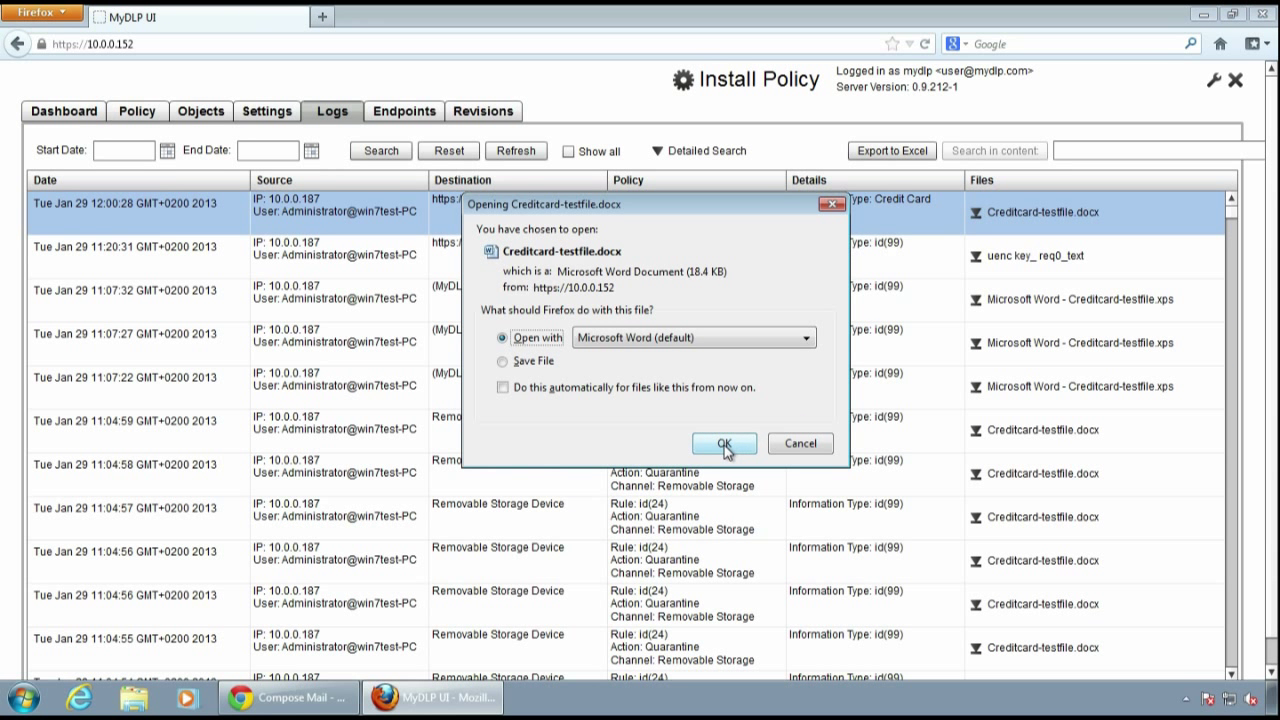
pyautogui.click(724, 443)
pyautogui.click(724, 445)
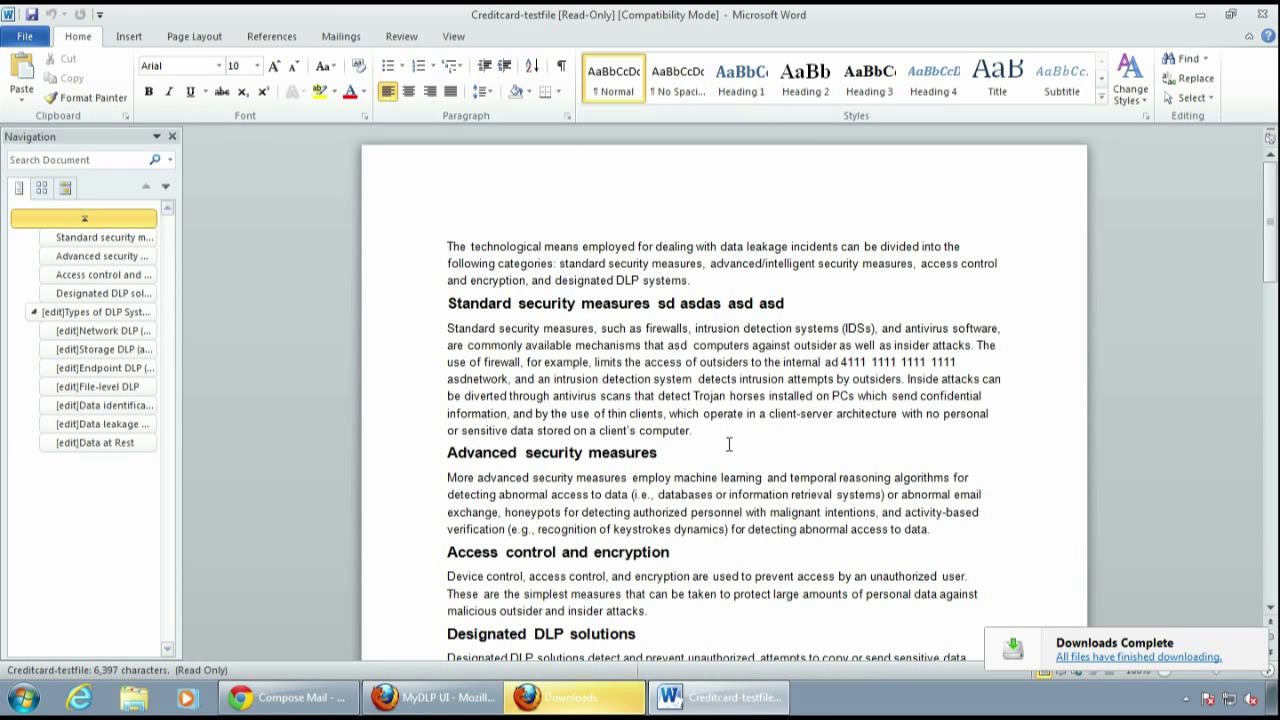
pyautogui.click(562, 700)
pyautogui.click(562, 700)
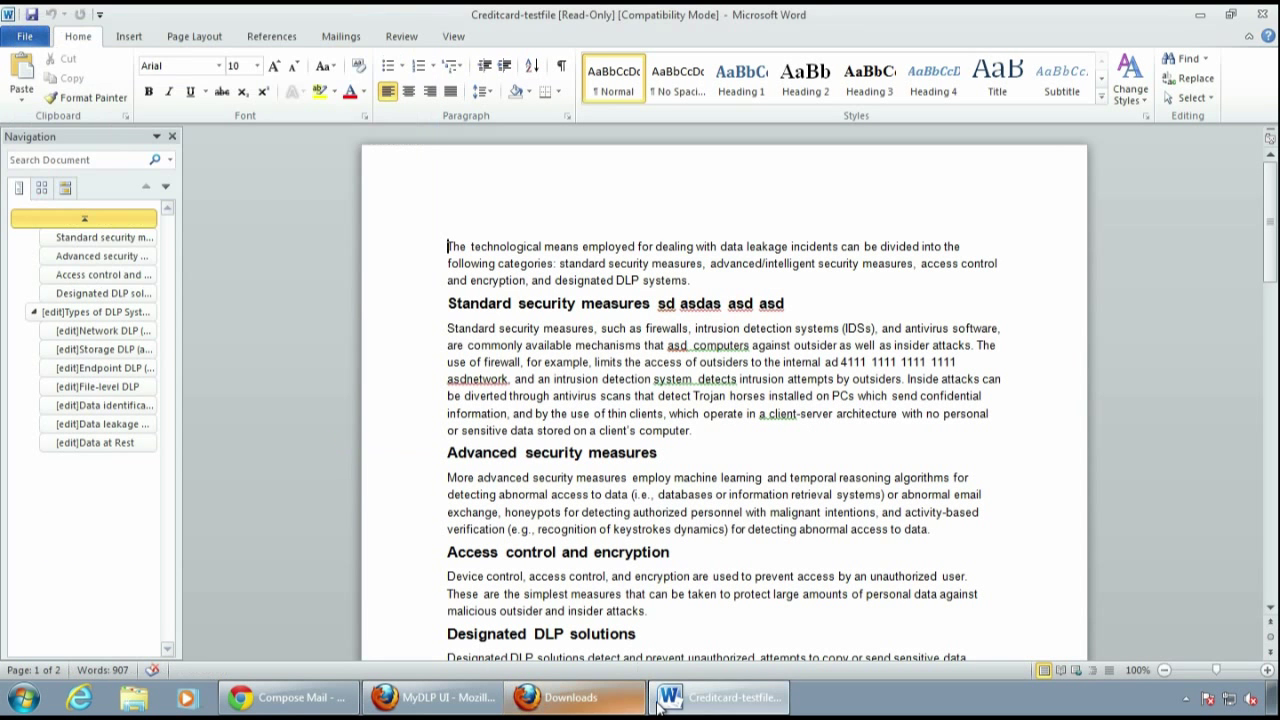
pyautogui.click(1263, 18)
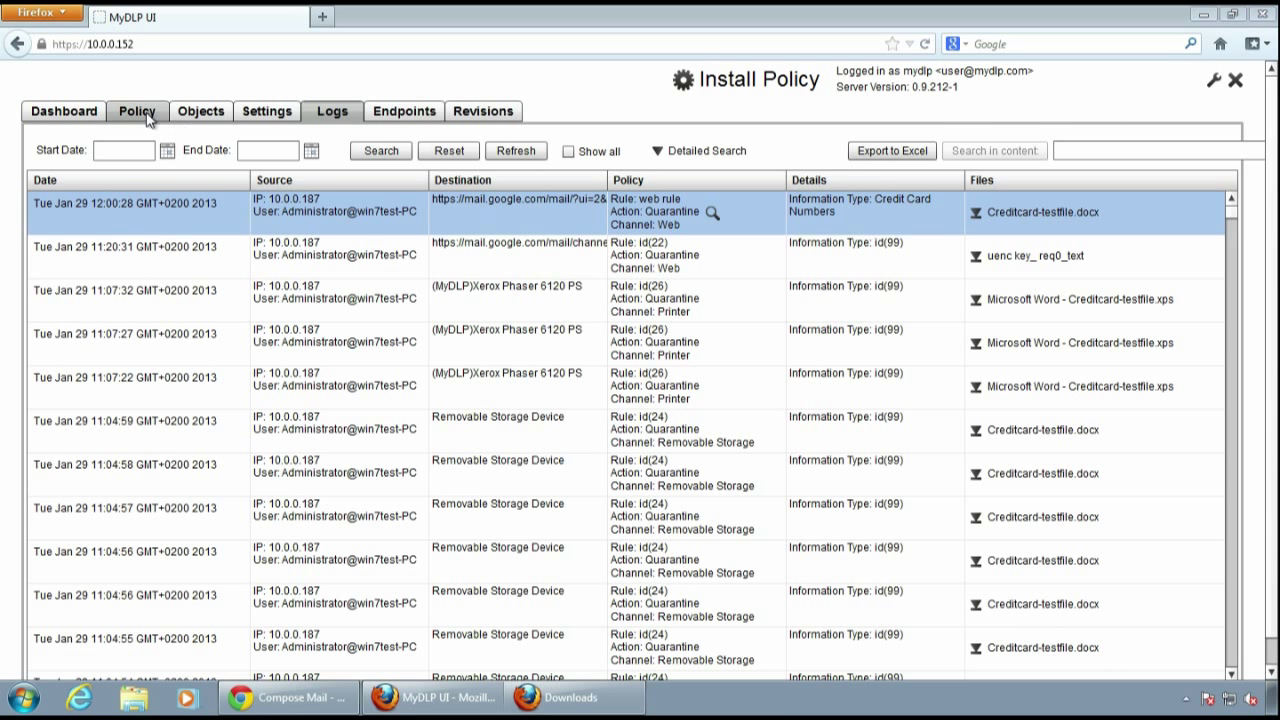
pyautogui.click(141, 113)
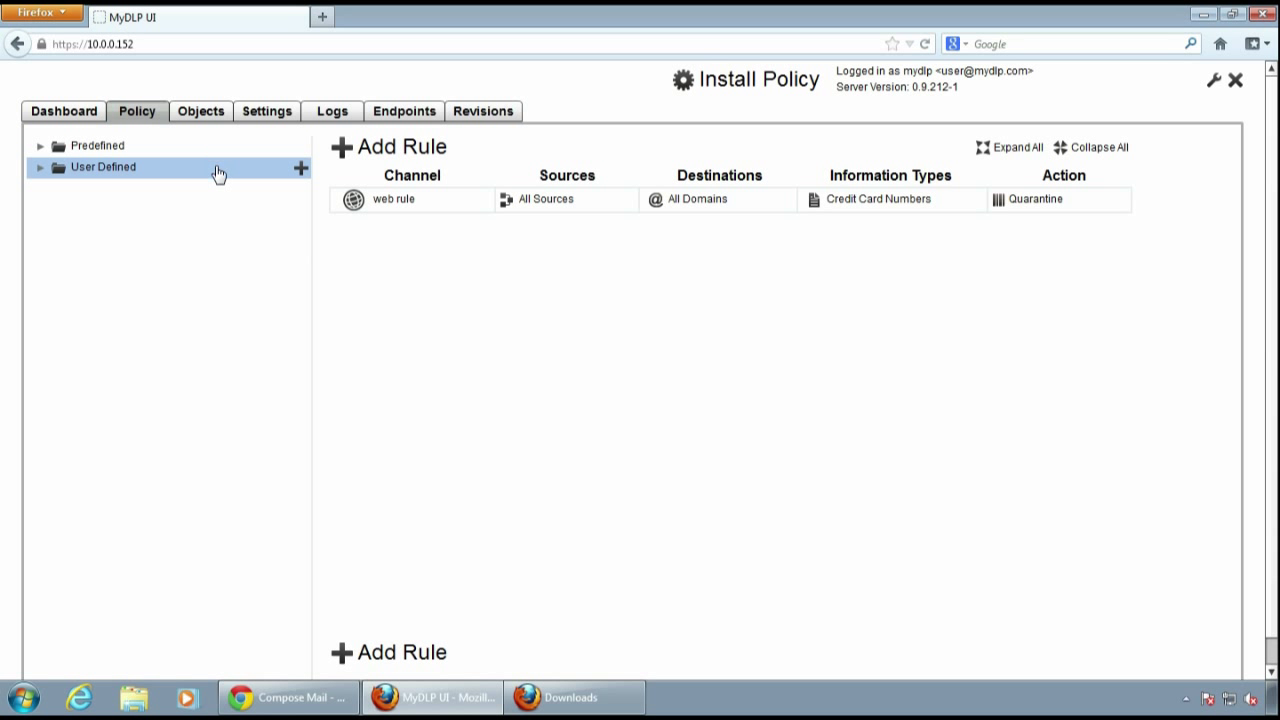
# Create a User Defined Active Directory user object named 'active directory user'
pyautogui.click(302, 169)
pyautogui.click(632, 468)
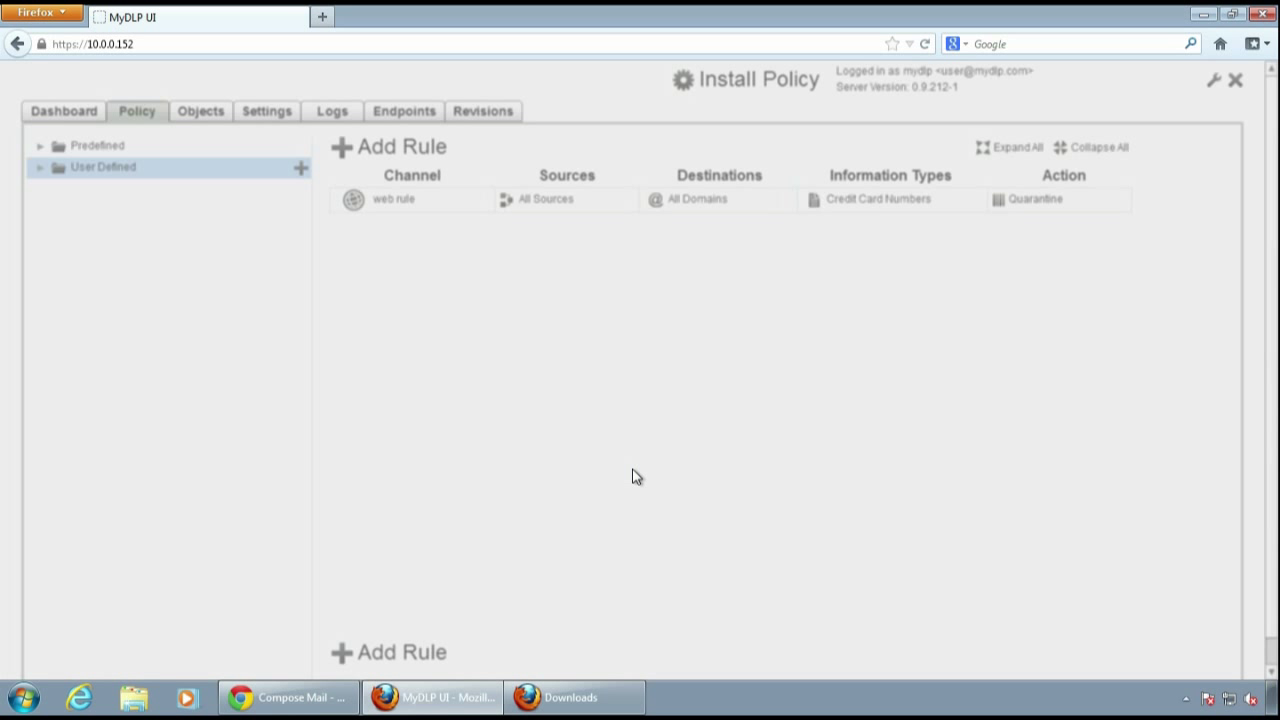
pyautogui.click(645, 405)
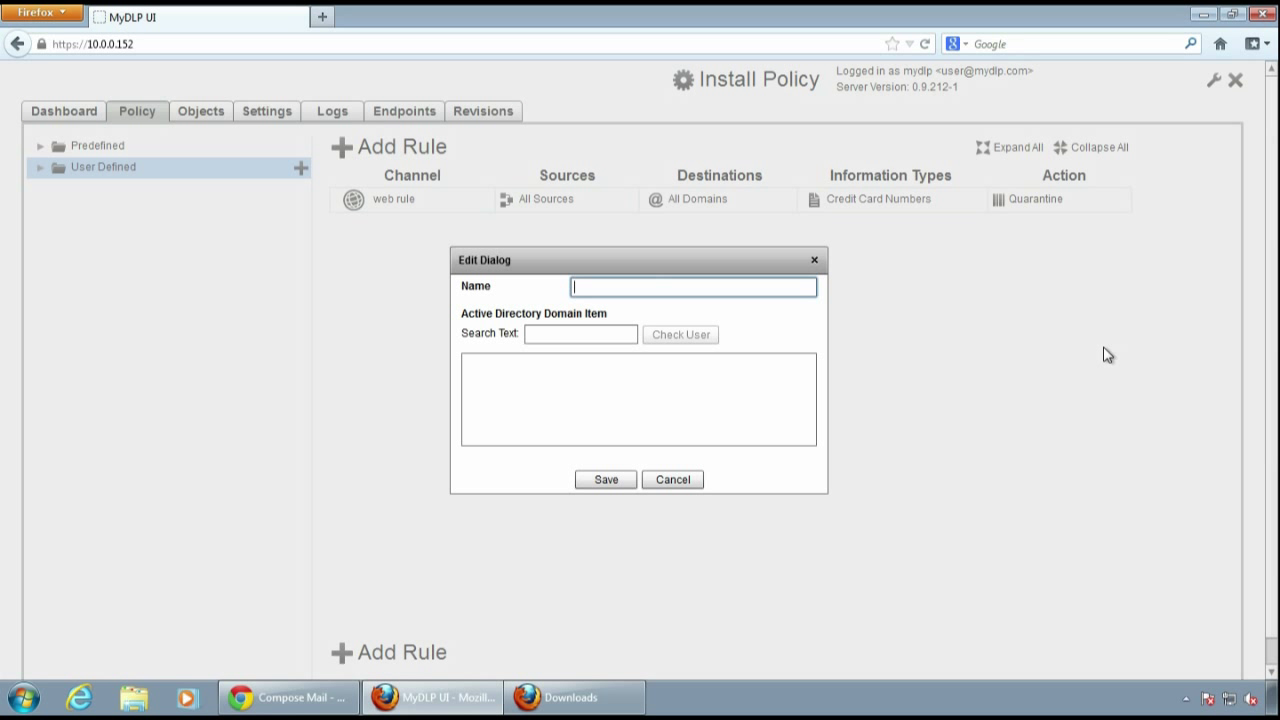
pyautogui.write('active directory user')
# Search for the domain user, add it to the object, save, and select it under User Defined
pyautogui.click(552, 336)
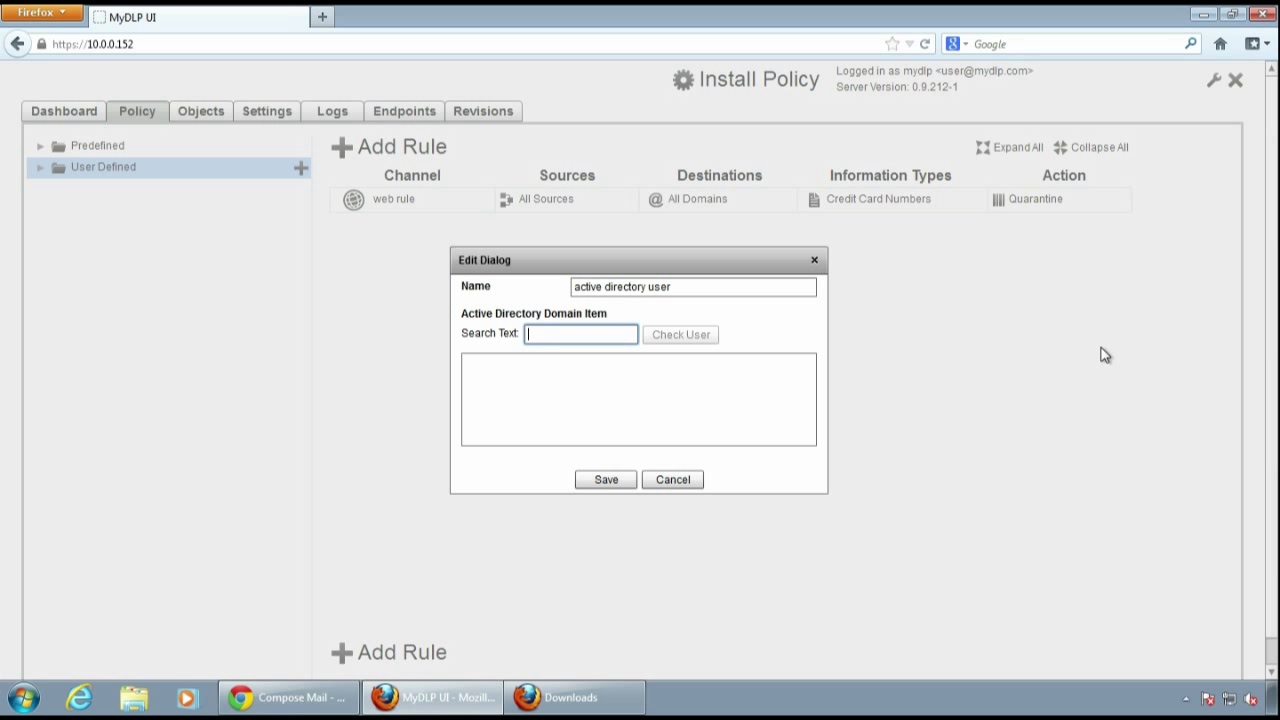
pyautogui.write('kevi')
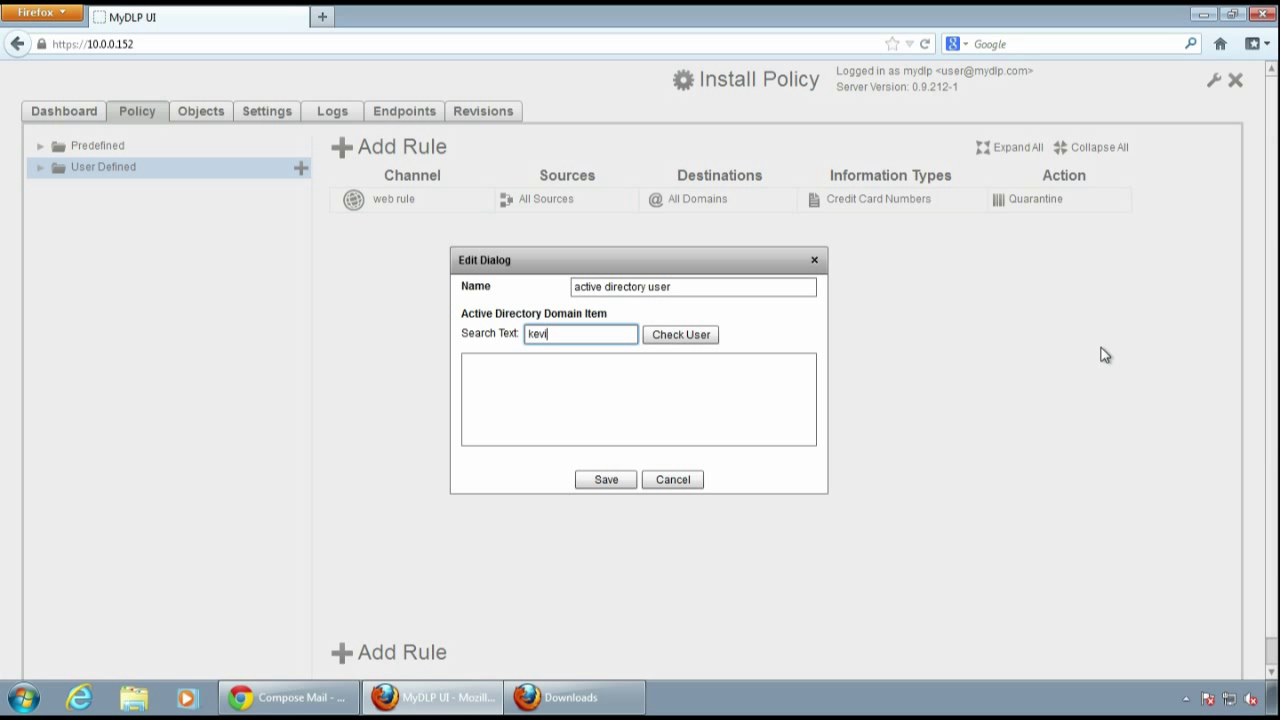
pyautogui.click(686, 336)
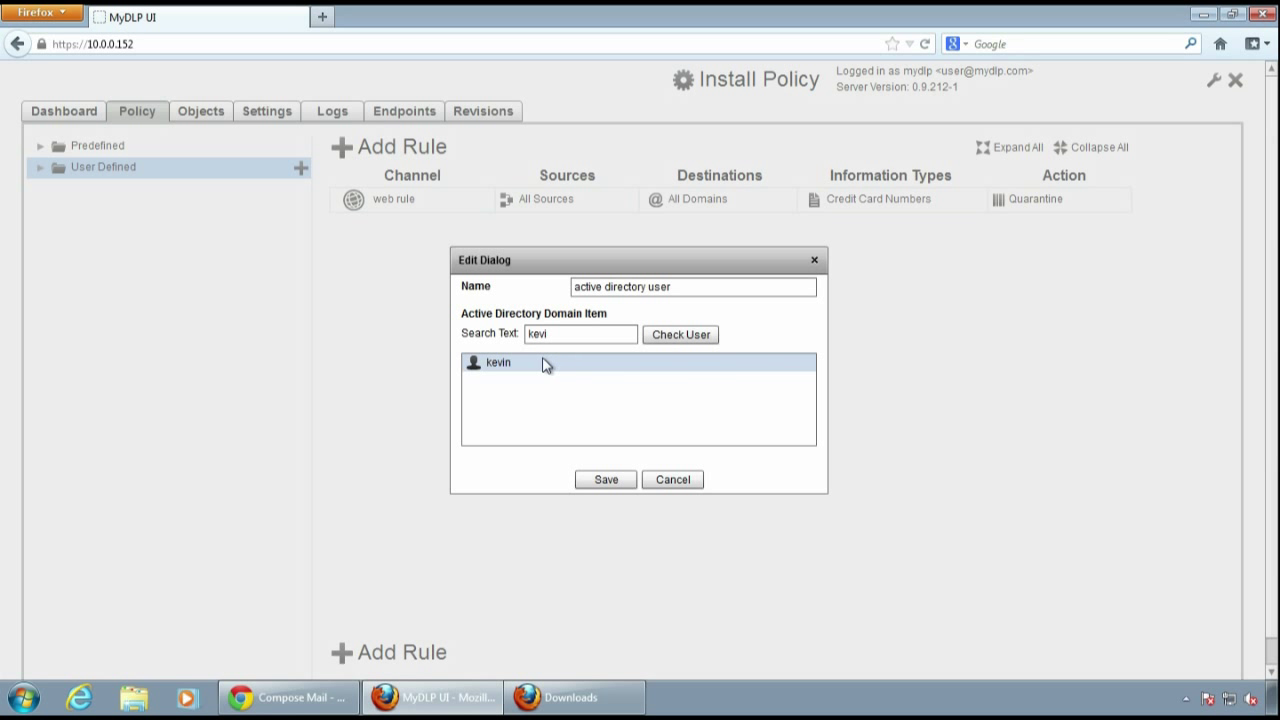
pyautogui.click(545, 364)
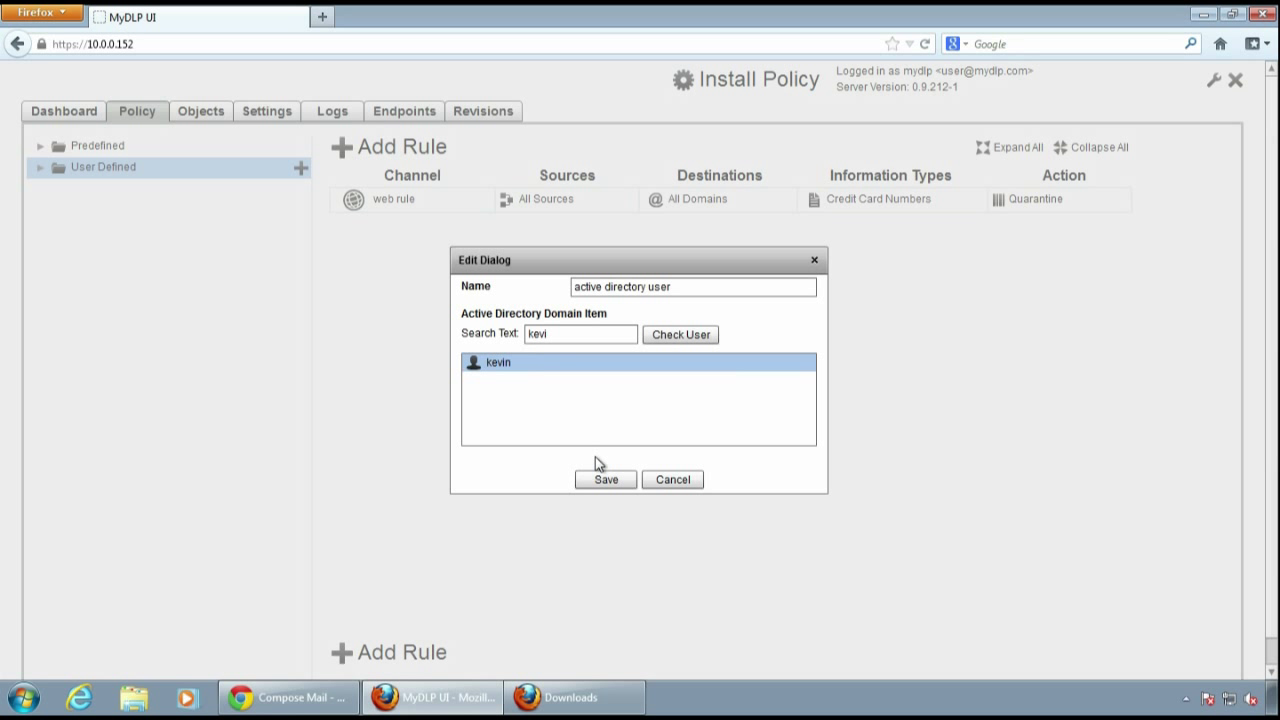
pyautogui.click(605, 480)
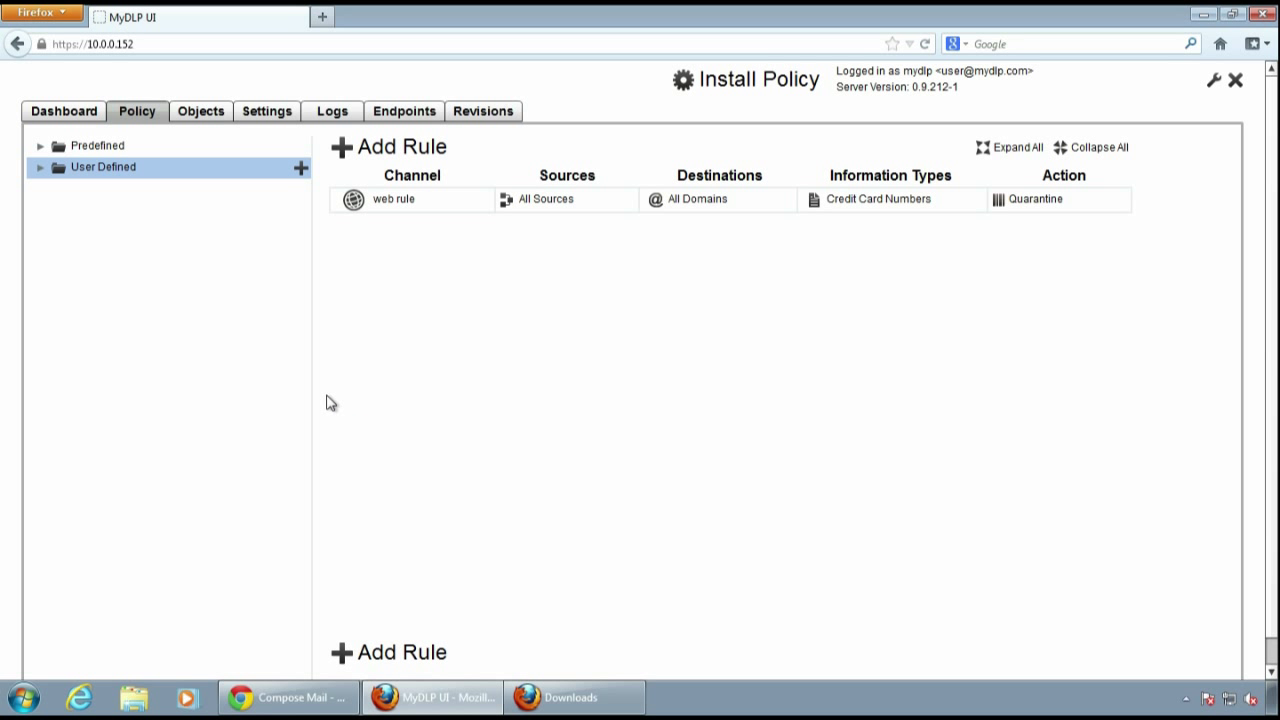
pyautogui.click(40, 168)
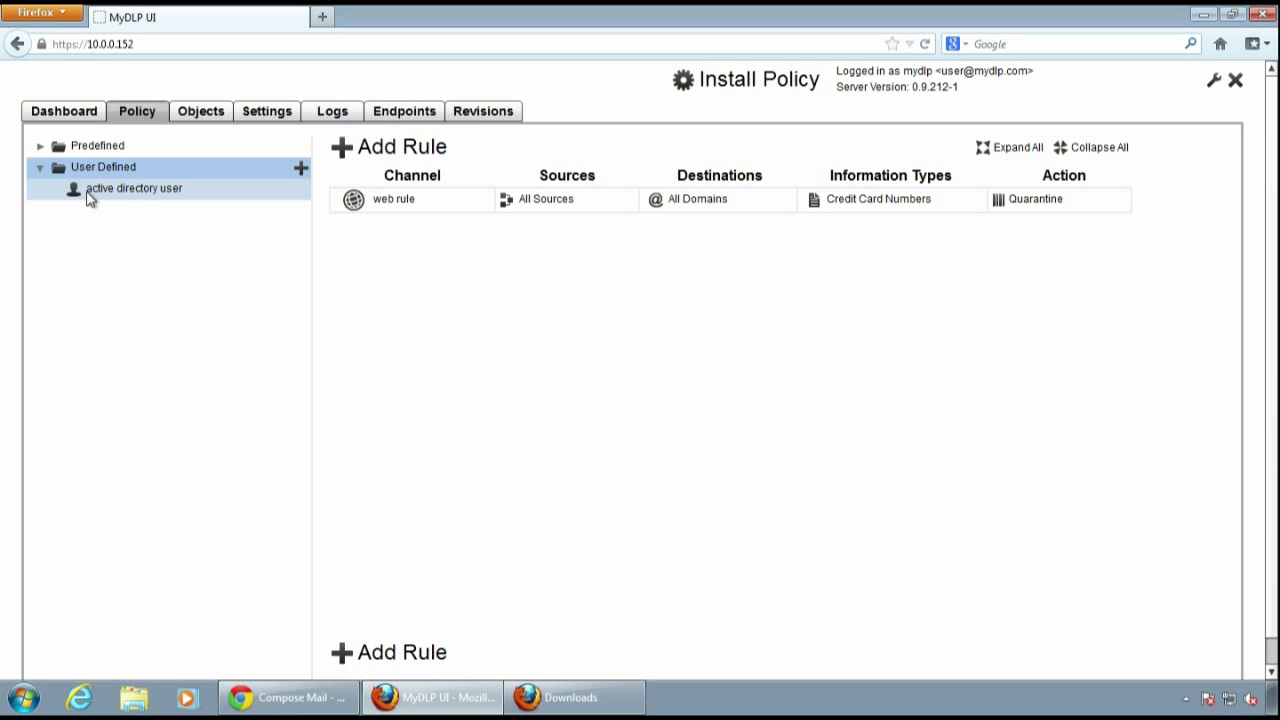
pyautogui.click(89, 196)
# Drag 'active directory user' onto the web rule's Sources cell, replacing All Sources
pyautogui.moveTo(104, 196); pyautogui.dragTo(570, 200)
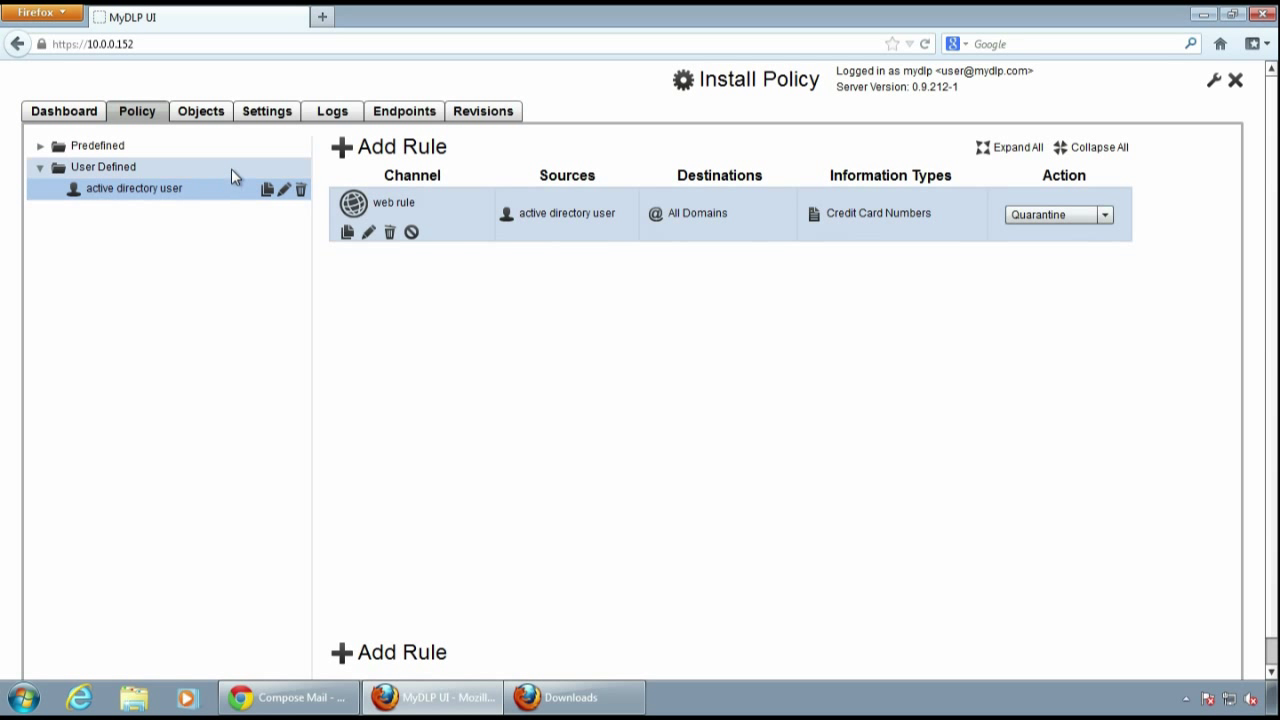
pyautogui.click(301, 168)
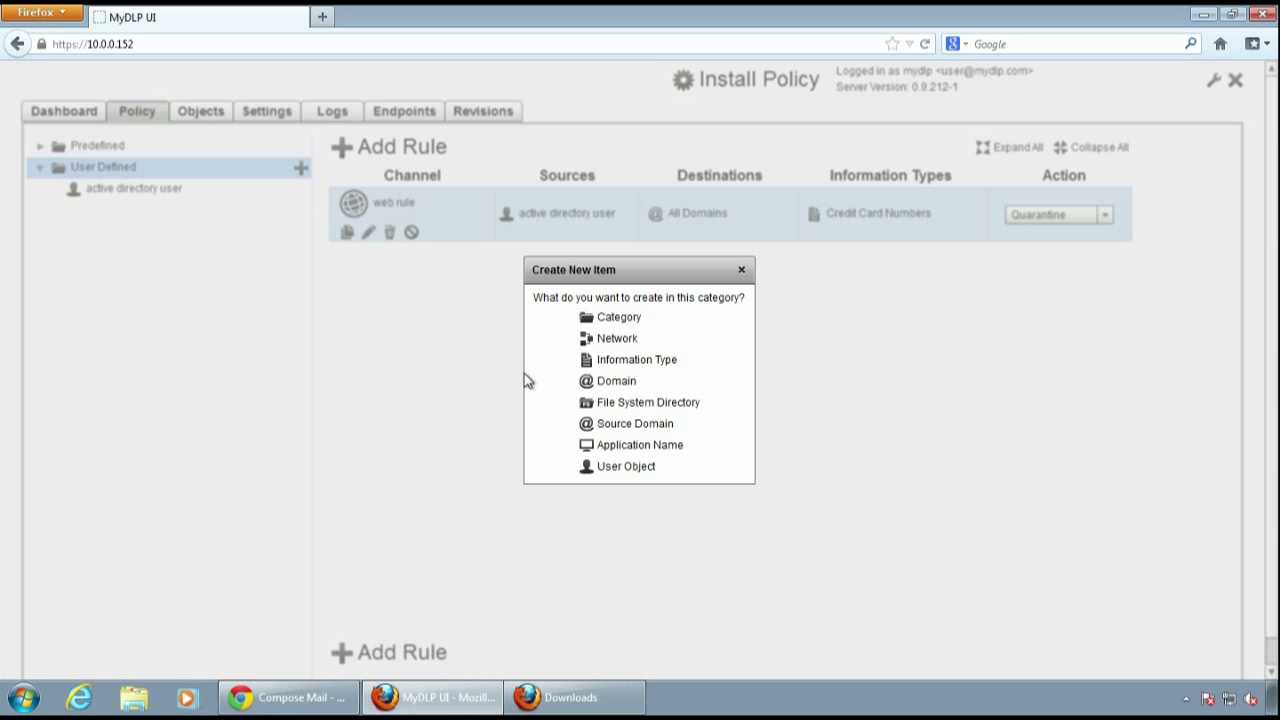
# Create a user-defined GOOGLE domain object for google.com and make it the web rule's destination
pyautogui.click(612, 381)
pyautogui.click(618, 352)
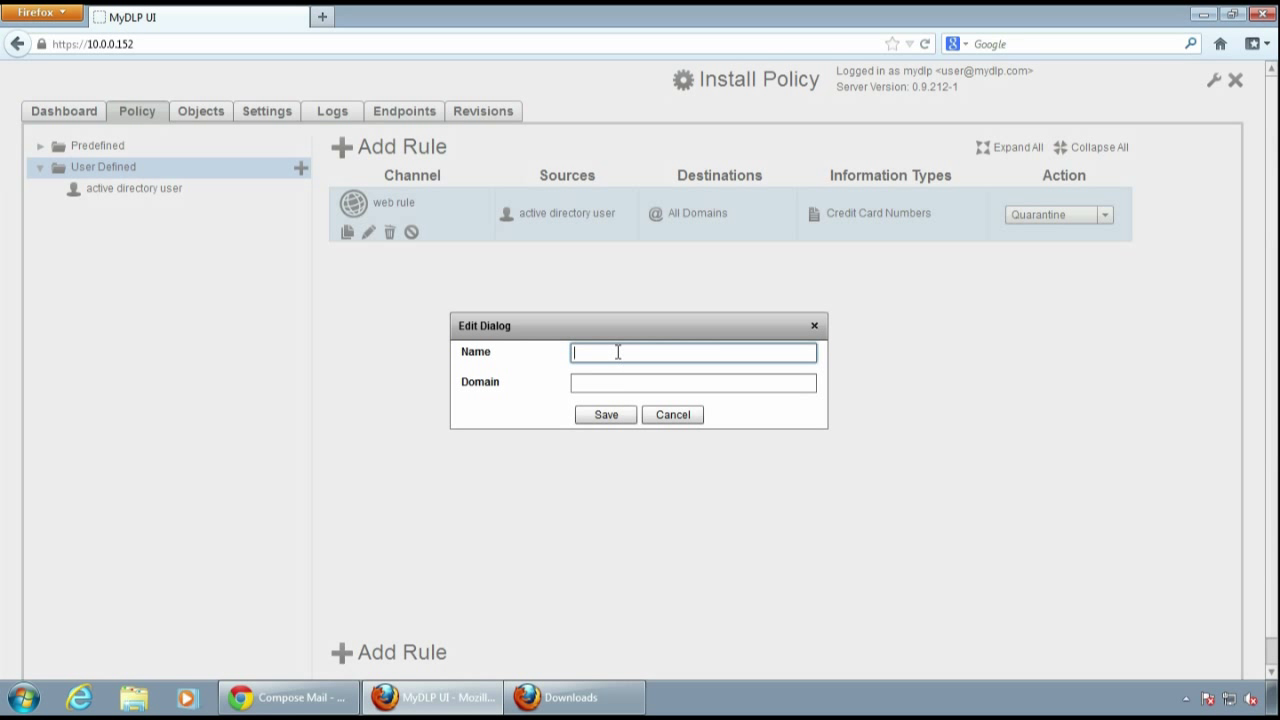
pyautogui.write('GOOGLE')
pyautogui.press('Tab')
pyautogui.write('goog')
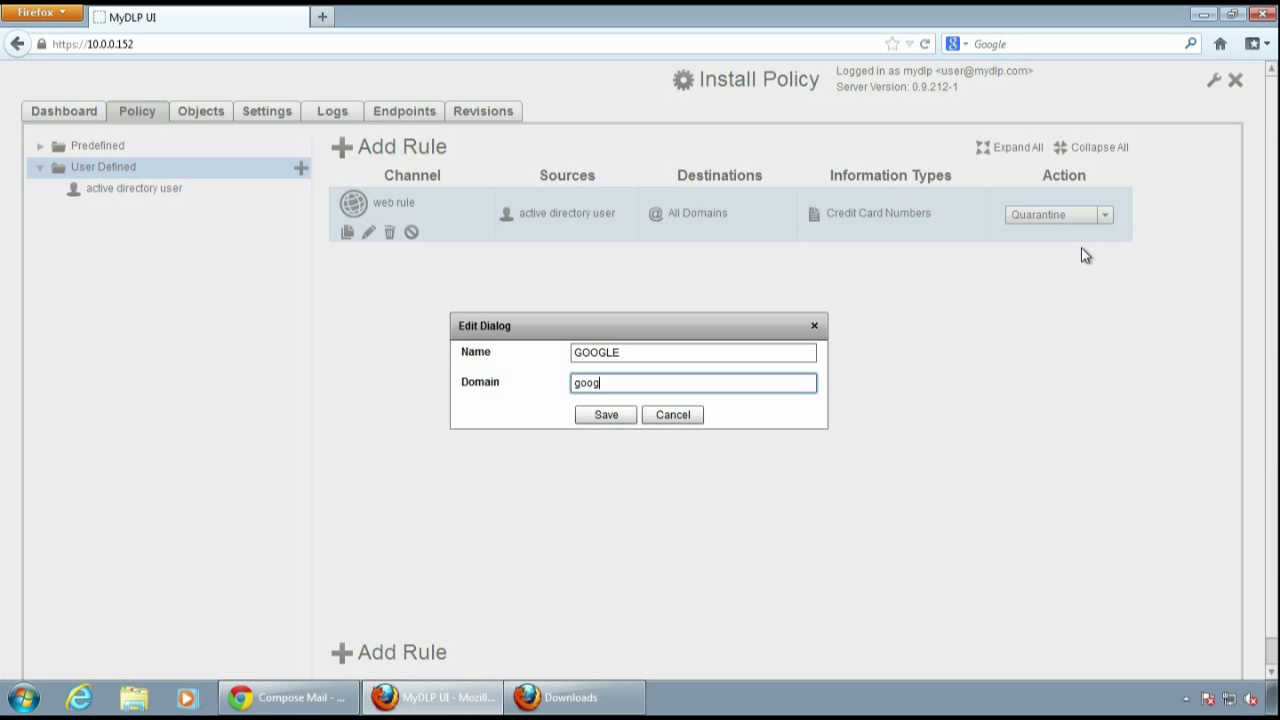
pyautogui.write('le.com')
pyautogui.click(624, 418)
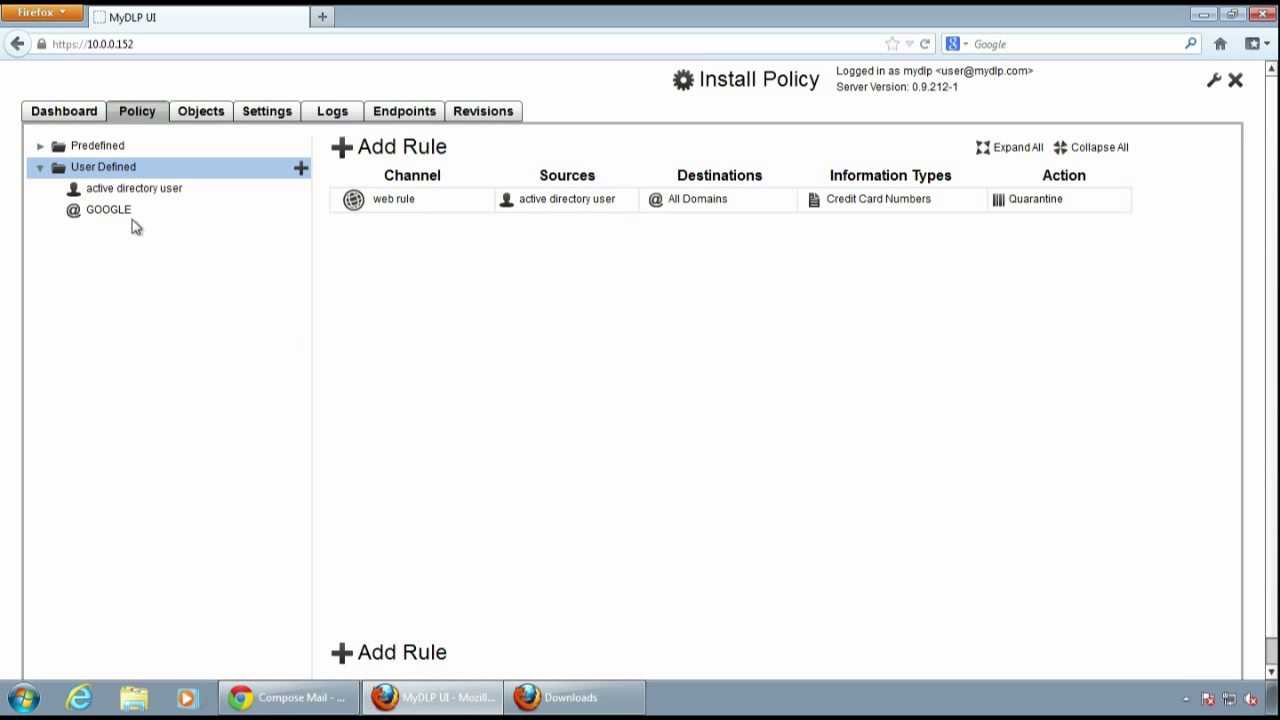
pyautogui.click(117, 220)
pyautogui.moveTo(117, 224); pyautogui.dragTo(760, 240)
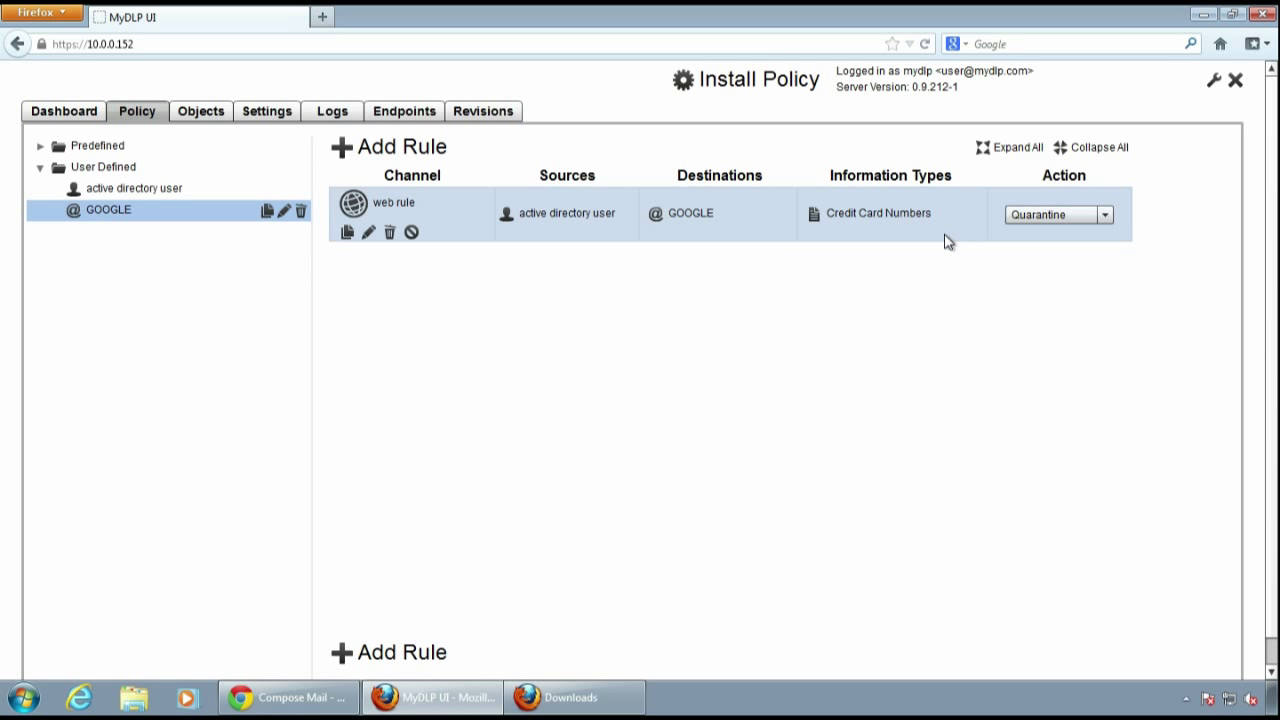
# Install the updated policy, dismiss the success message, and show the web rule's action choices
pyautogui.click(760, 82)
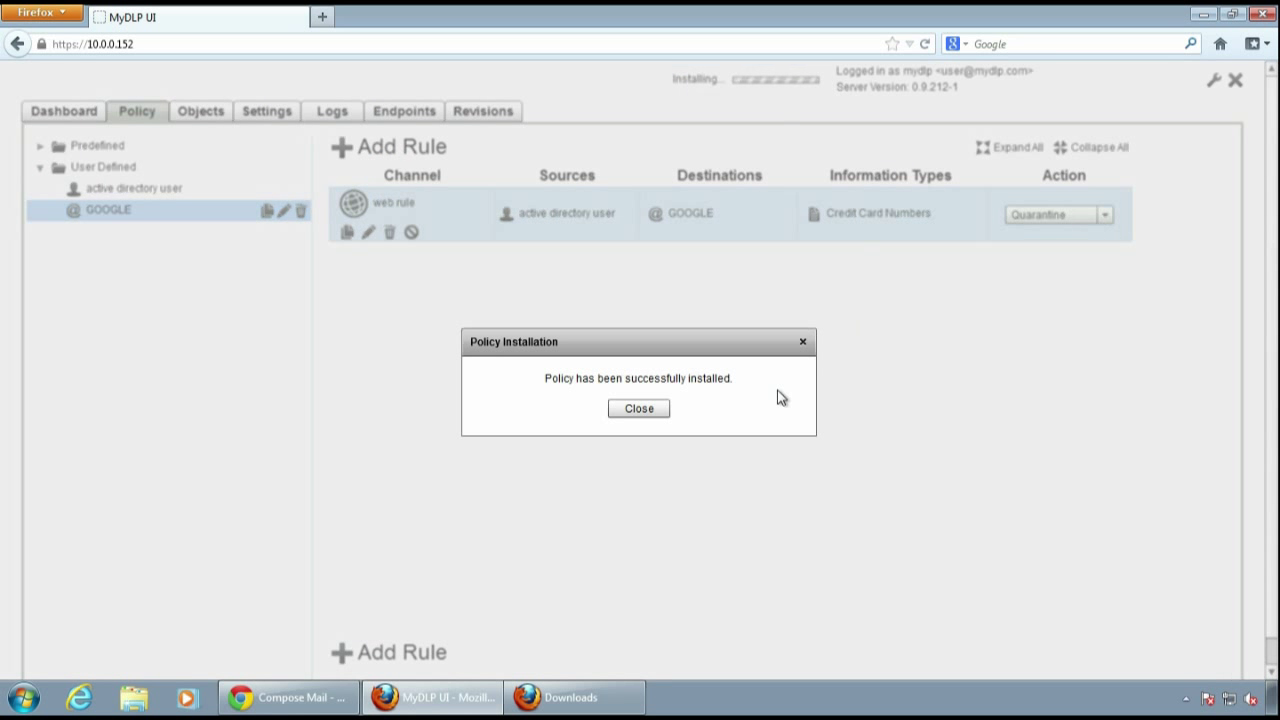
pyautogui.click(640, 409)
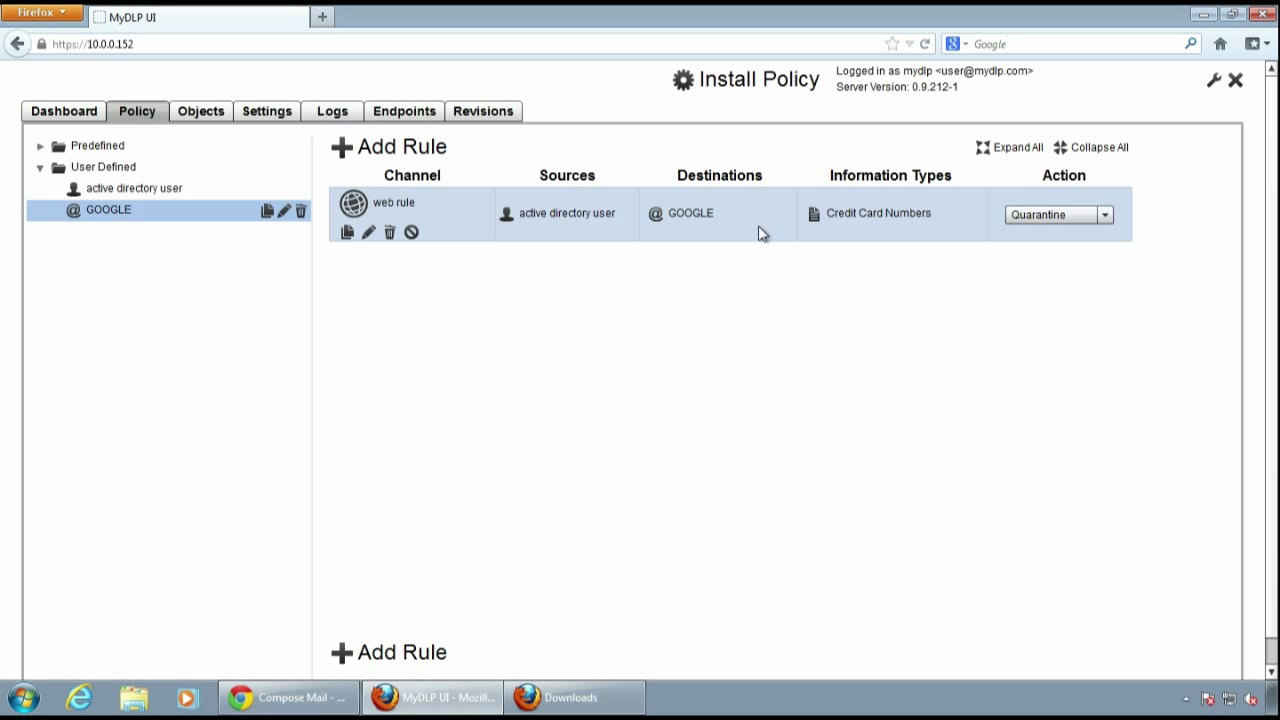
pyautogui.click(1027, 222)
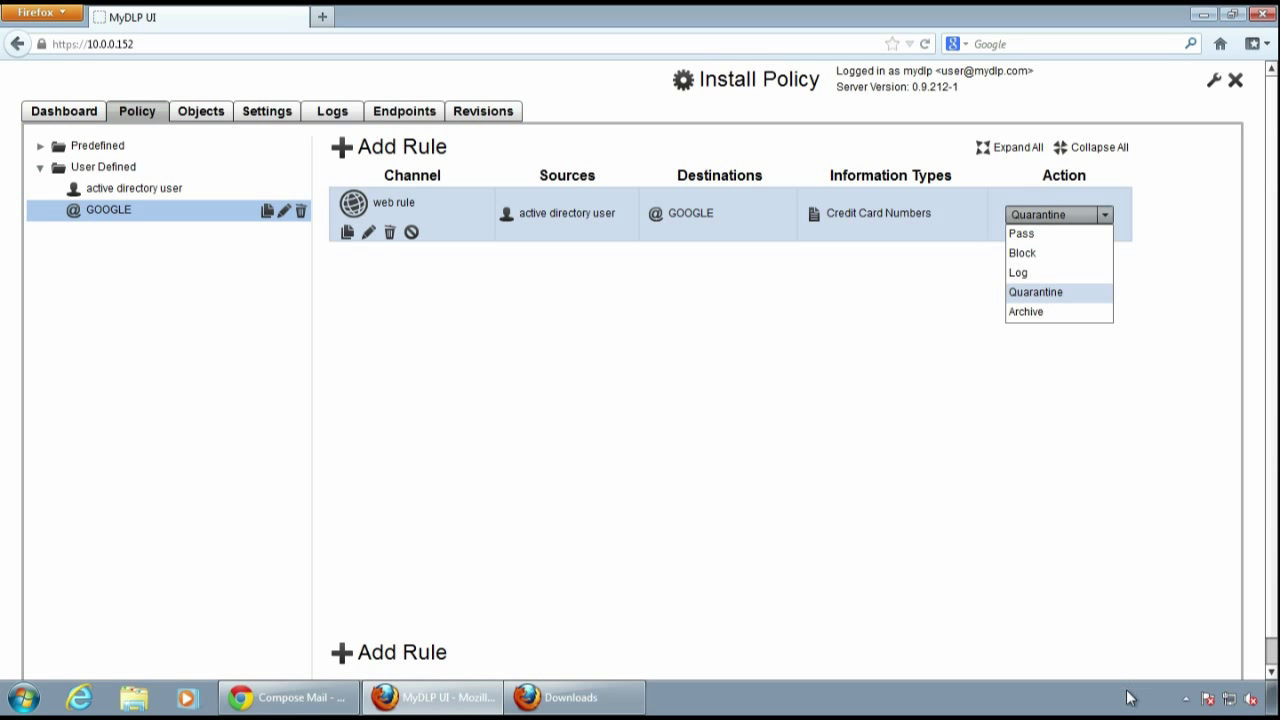
pyautogui.click(1117, 535)
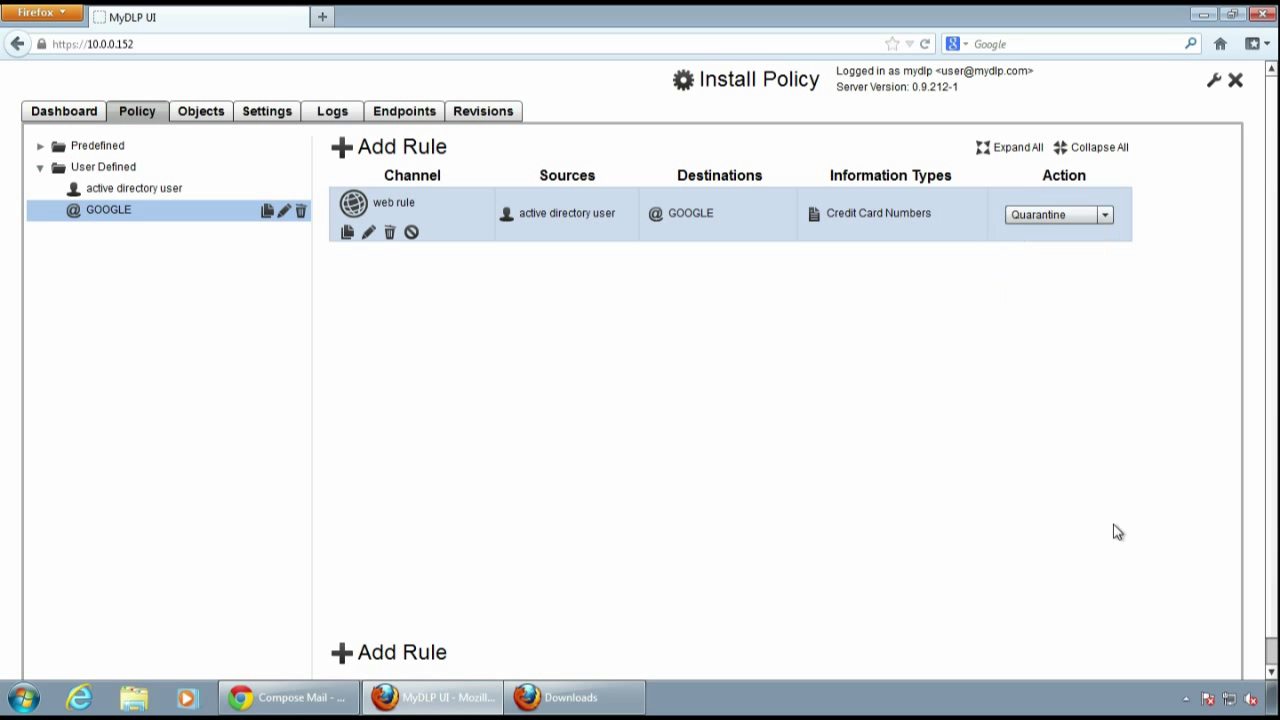